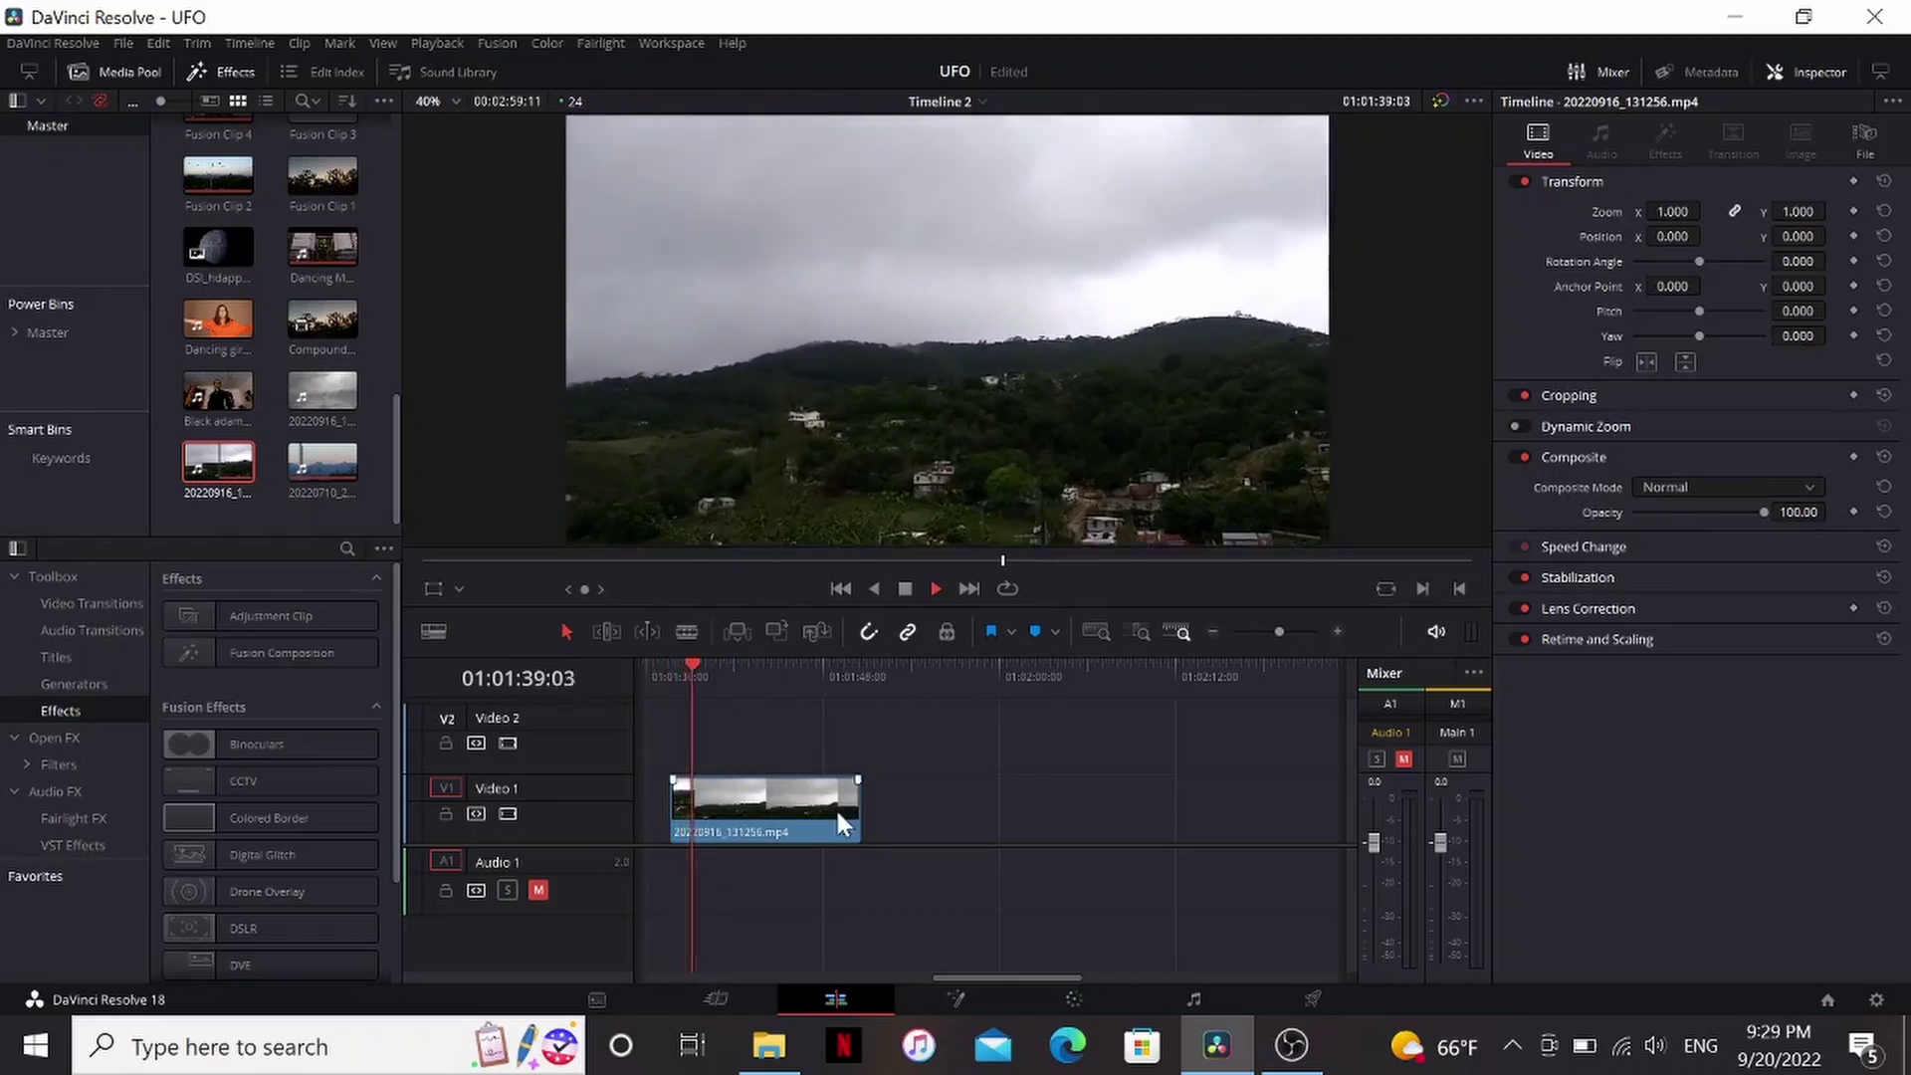
Step: Convert the sky clip into a Fusion clip and add a Tracker node in Fusion
right_click(837, 813)
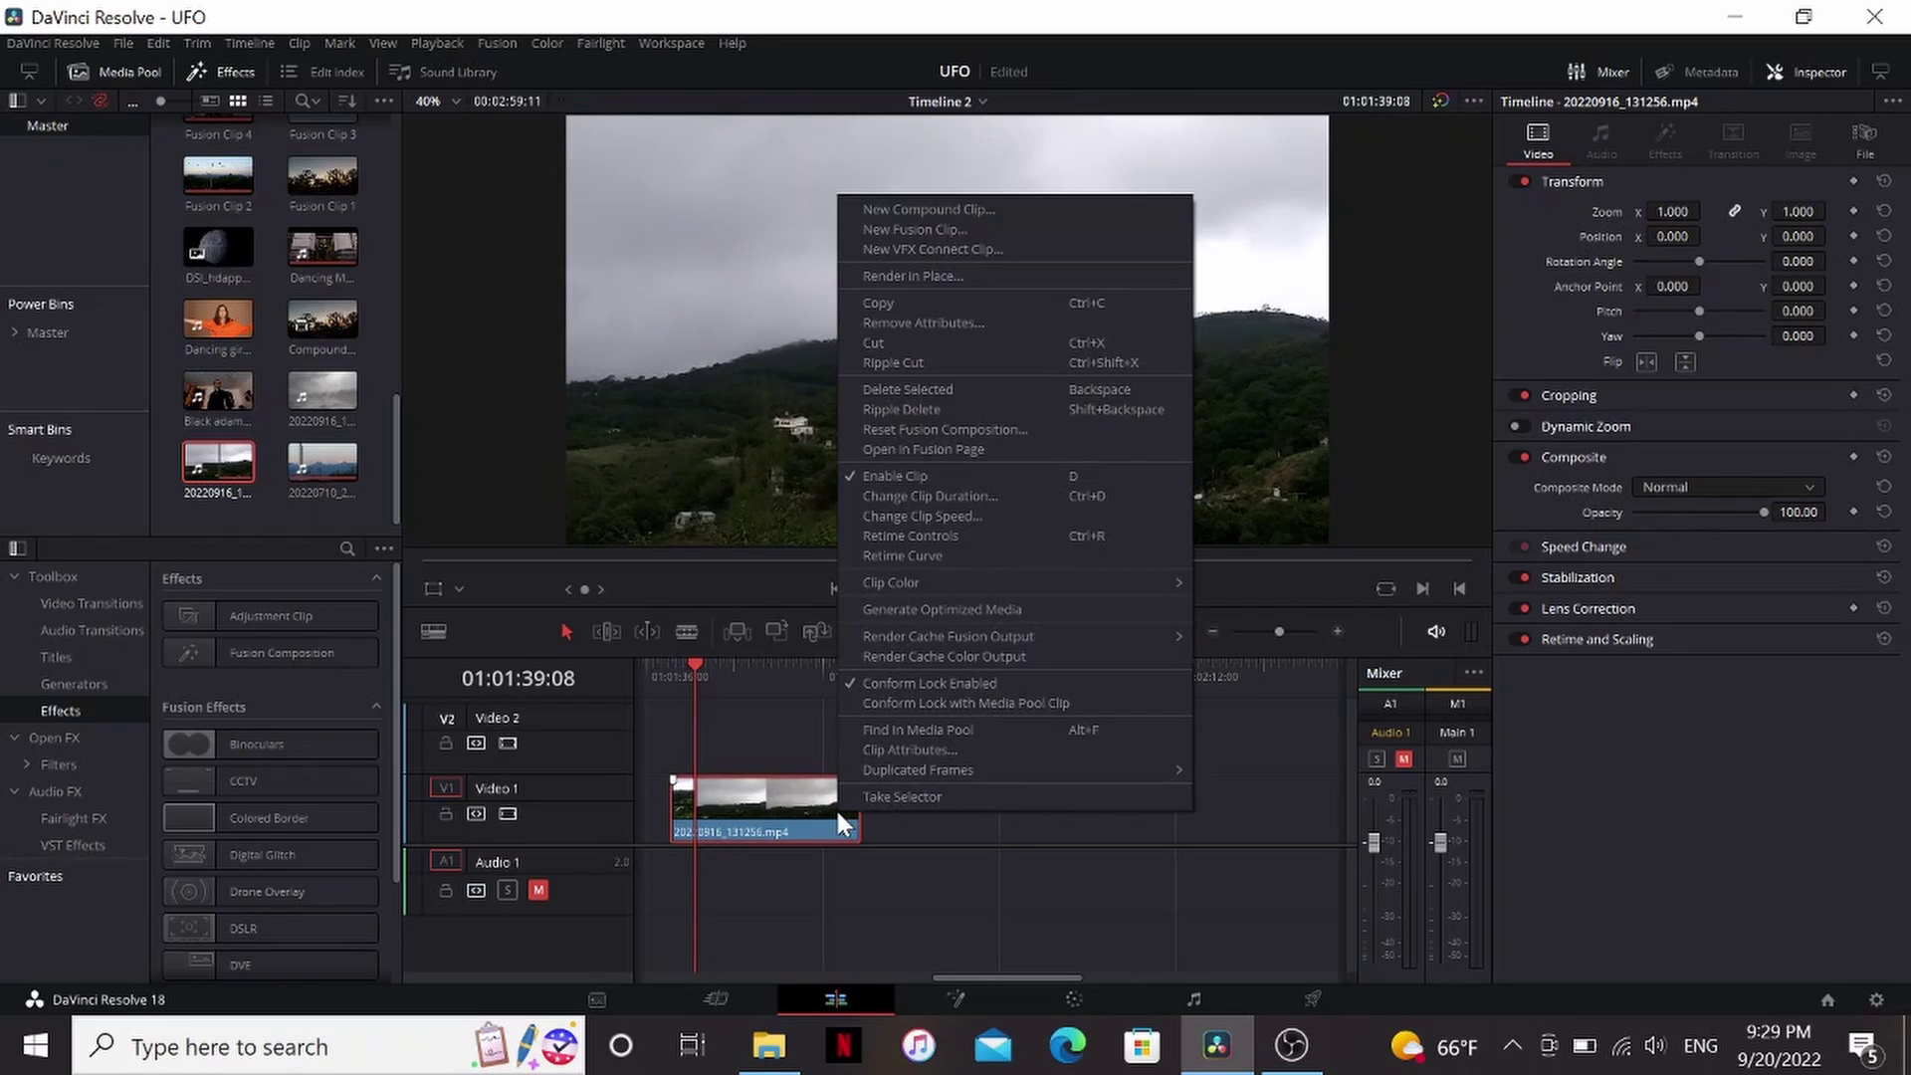
left_click(926, 229)
left_click(977, 993)
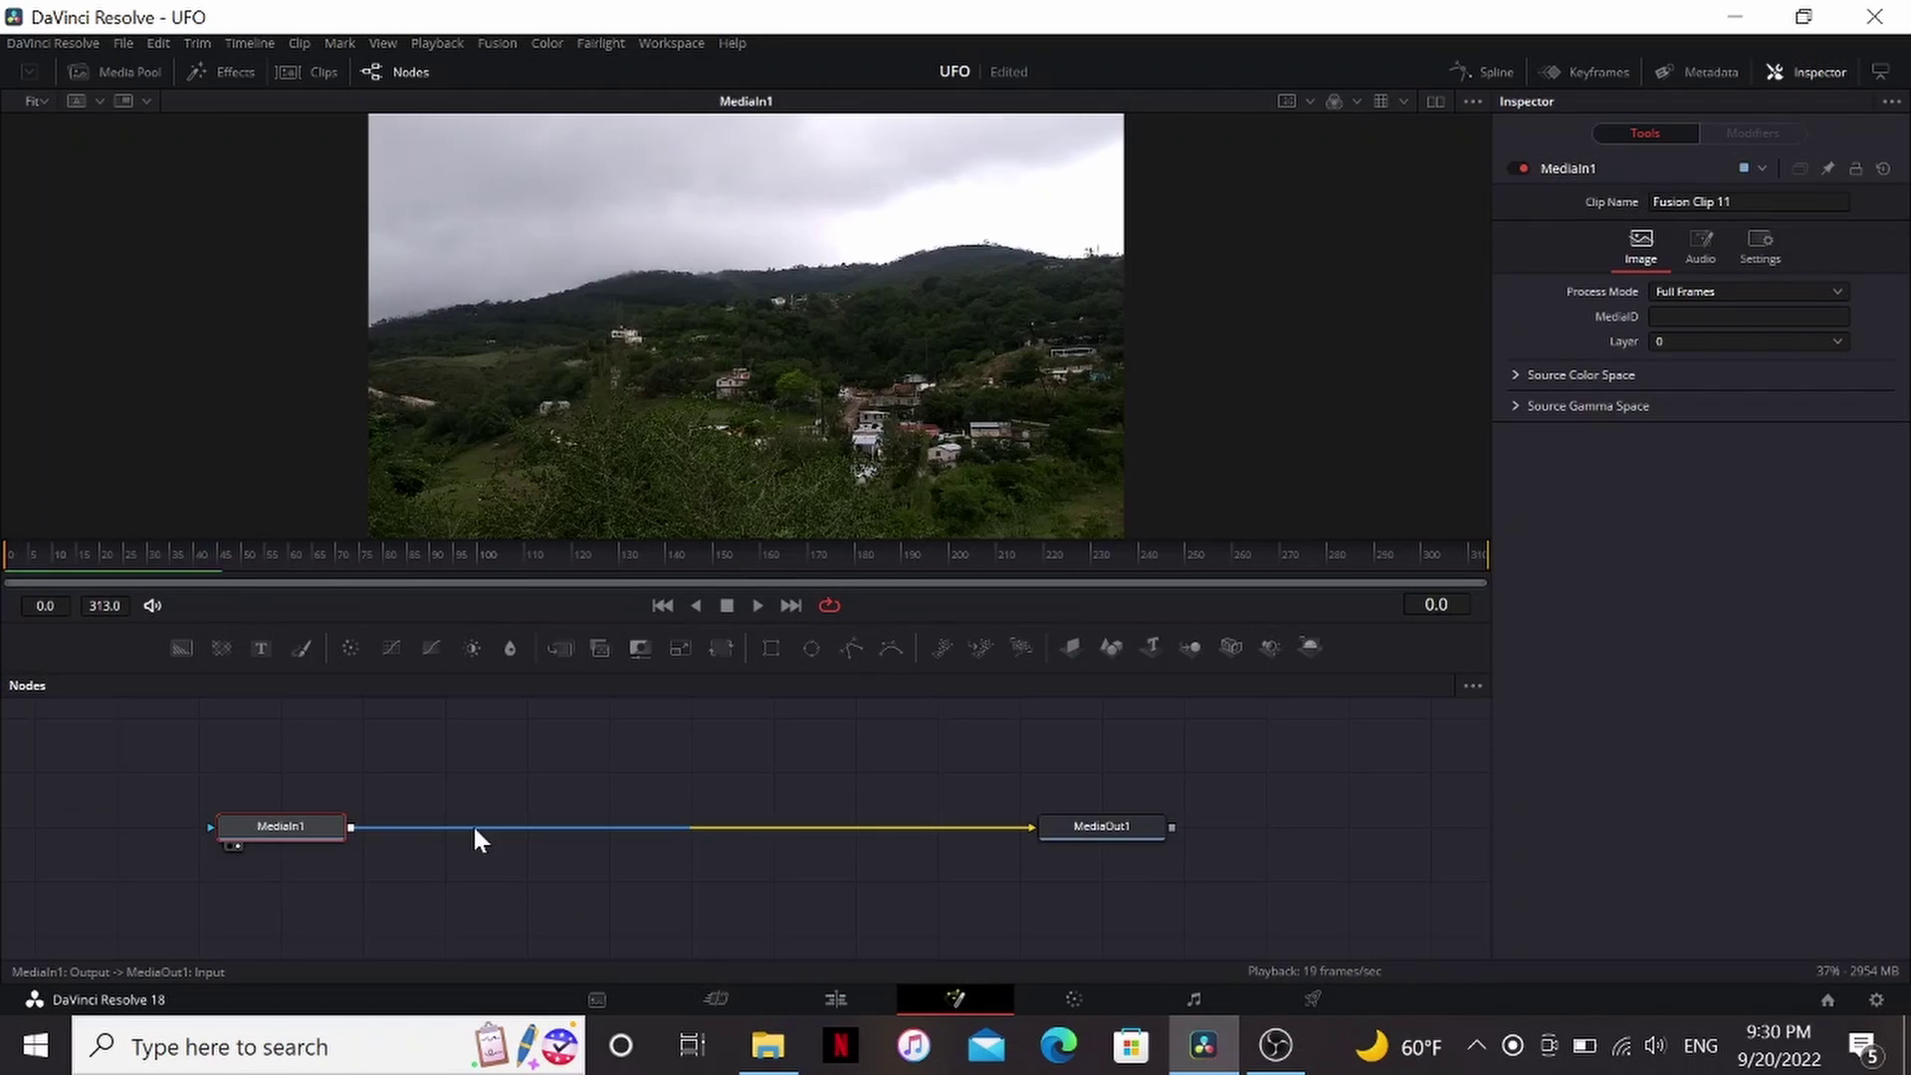
key("shift+space")
type("tra")
key("Return")
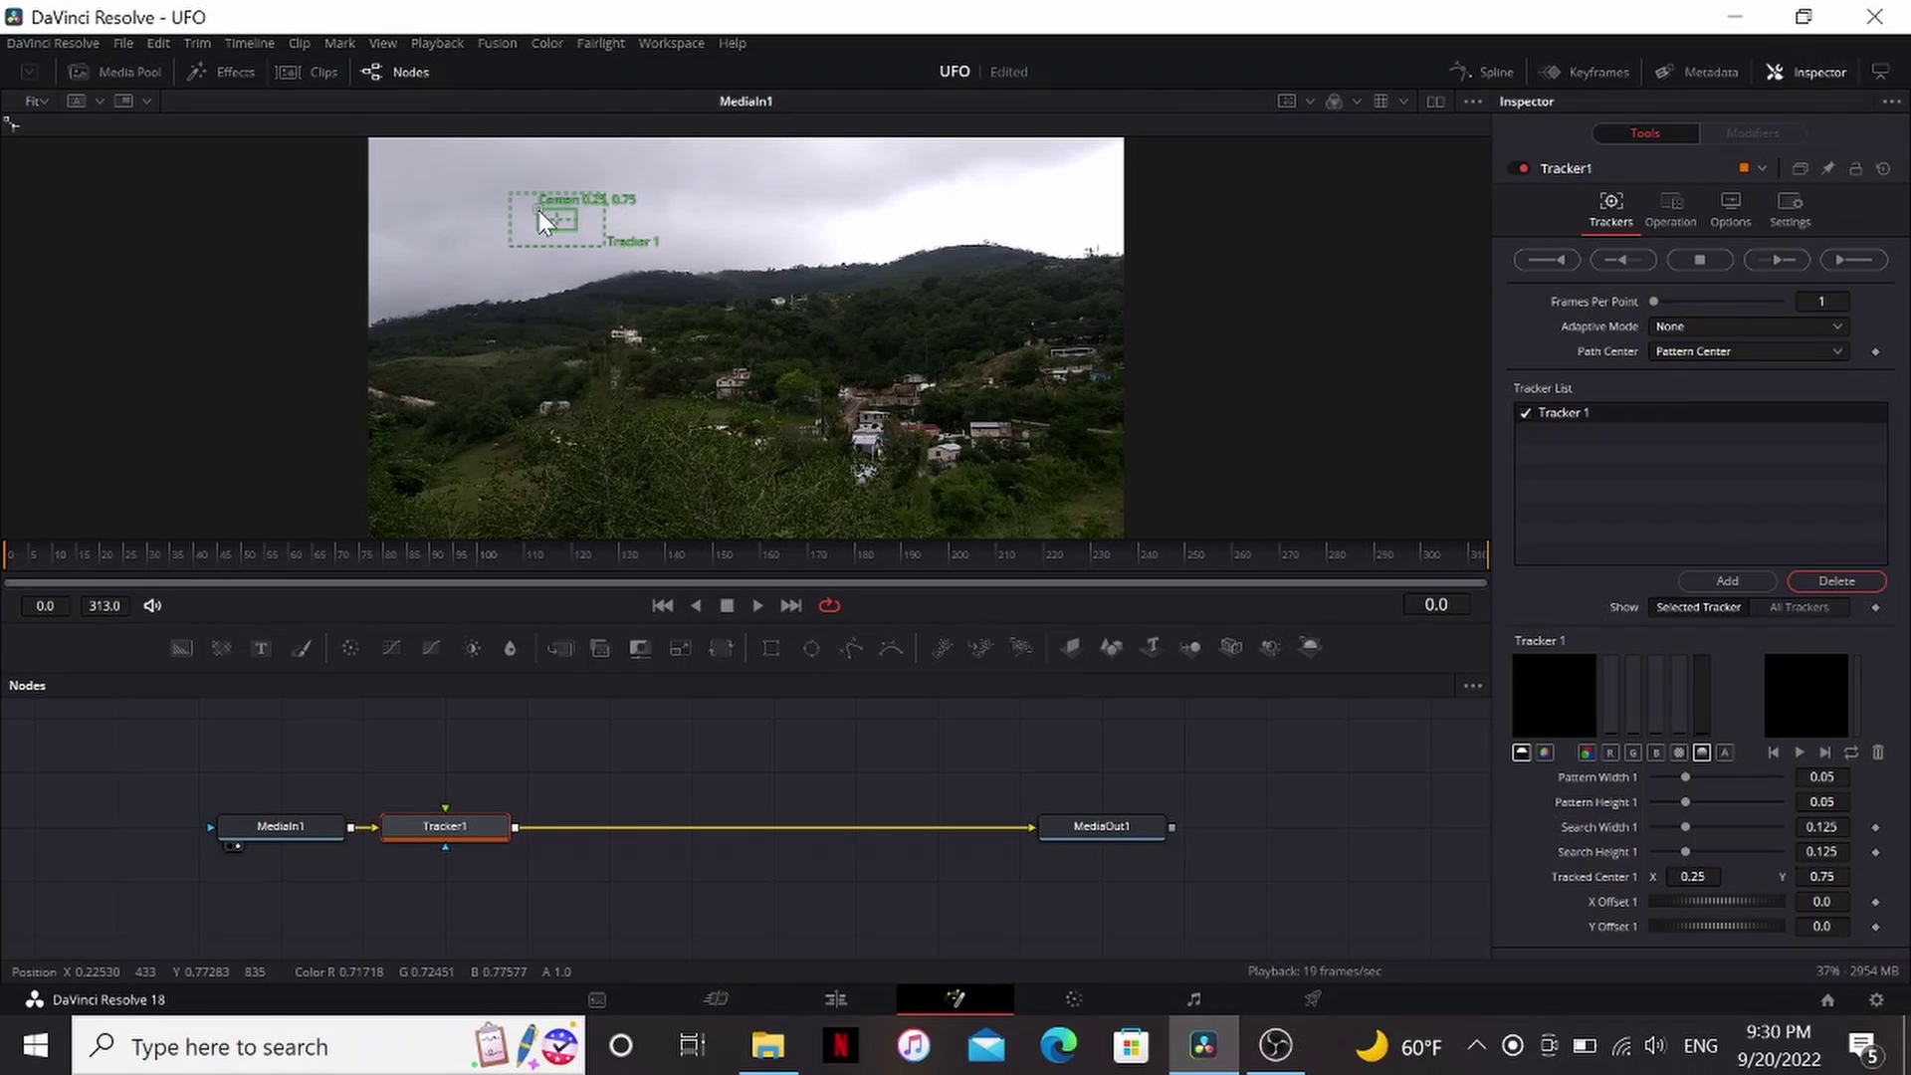
Step: Place two trackers on the hillside house and hilltop, with Adaptive Mode set to Best match
left_click_drag(540, 213, 762, 289)
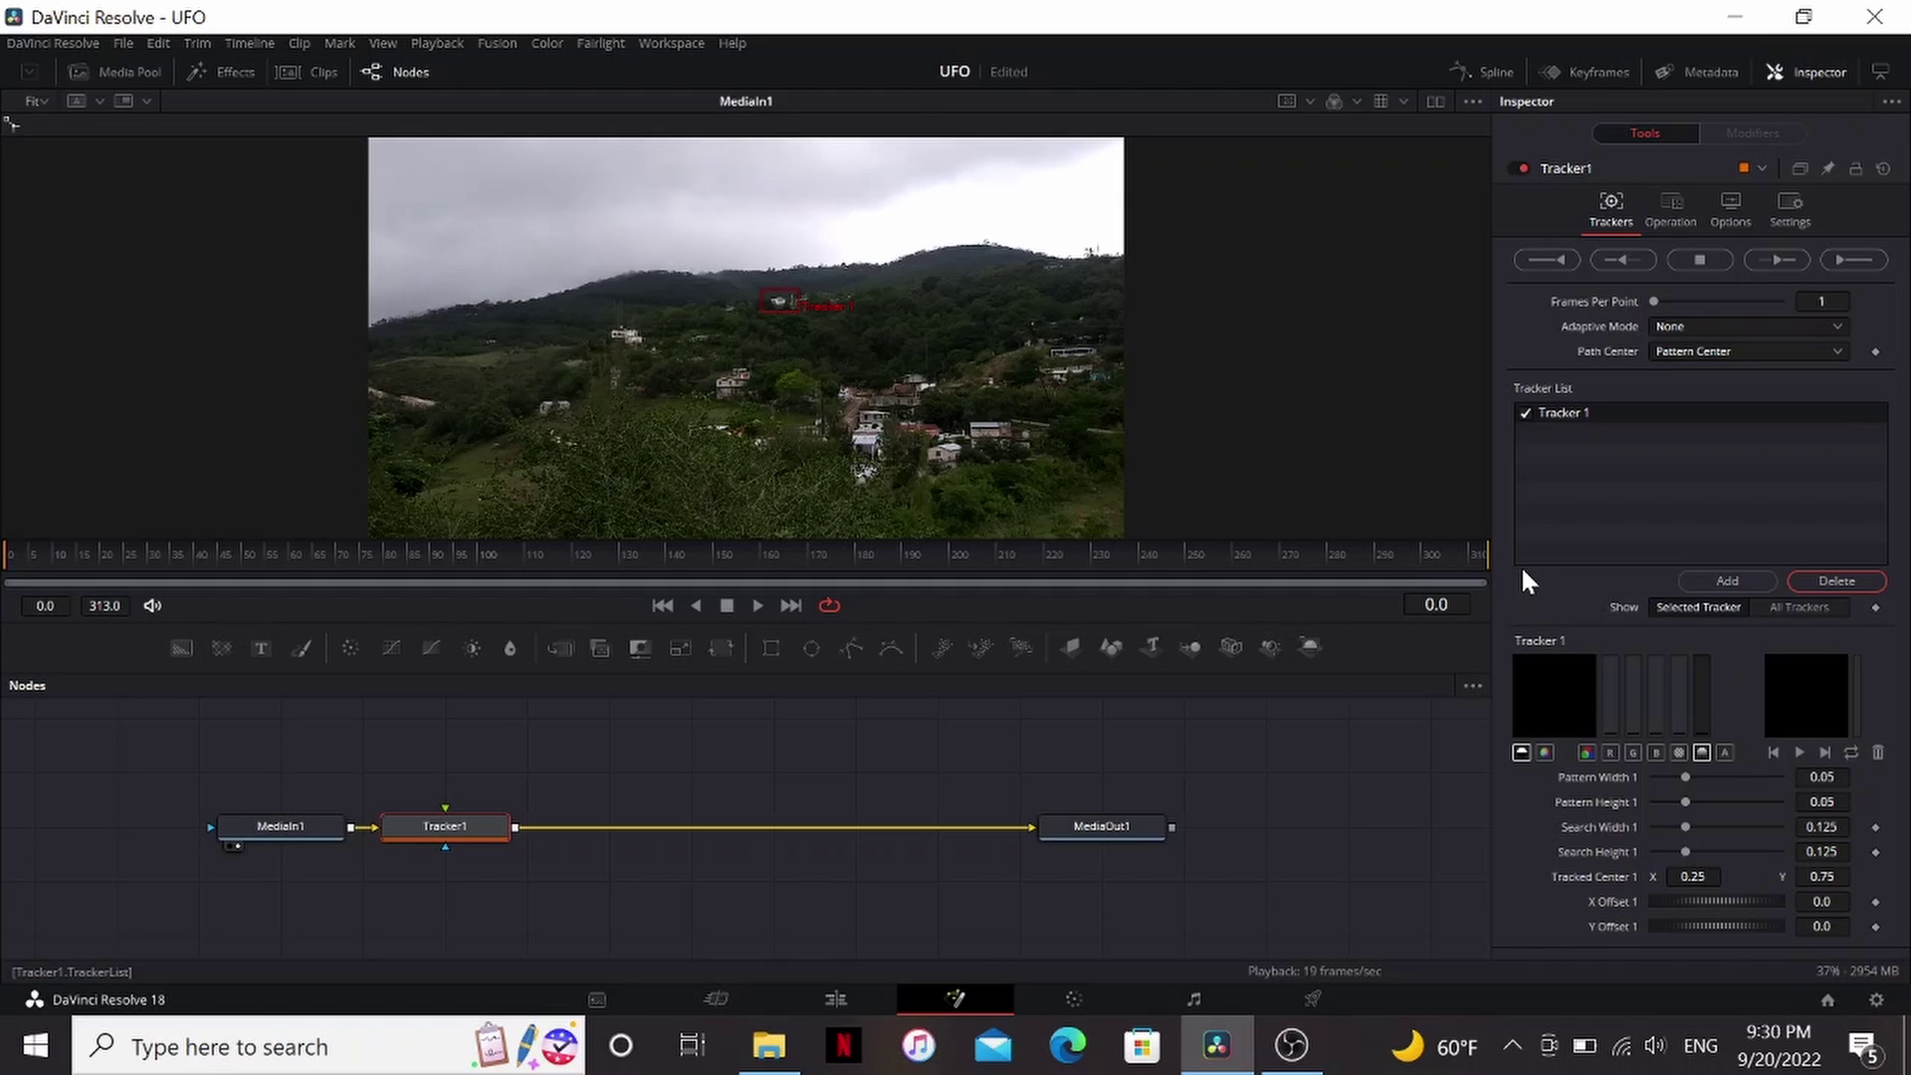
left_click(1697, 581)
left_click_drag(936, 219, 800, 269)
left_click(1694, 328)
left_click(1688, 384)
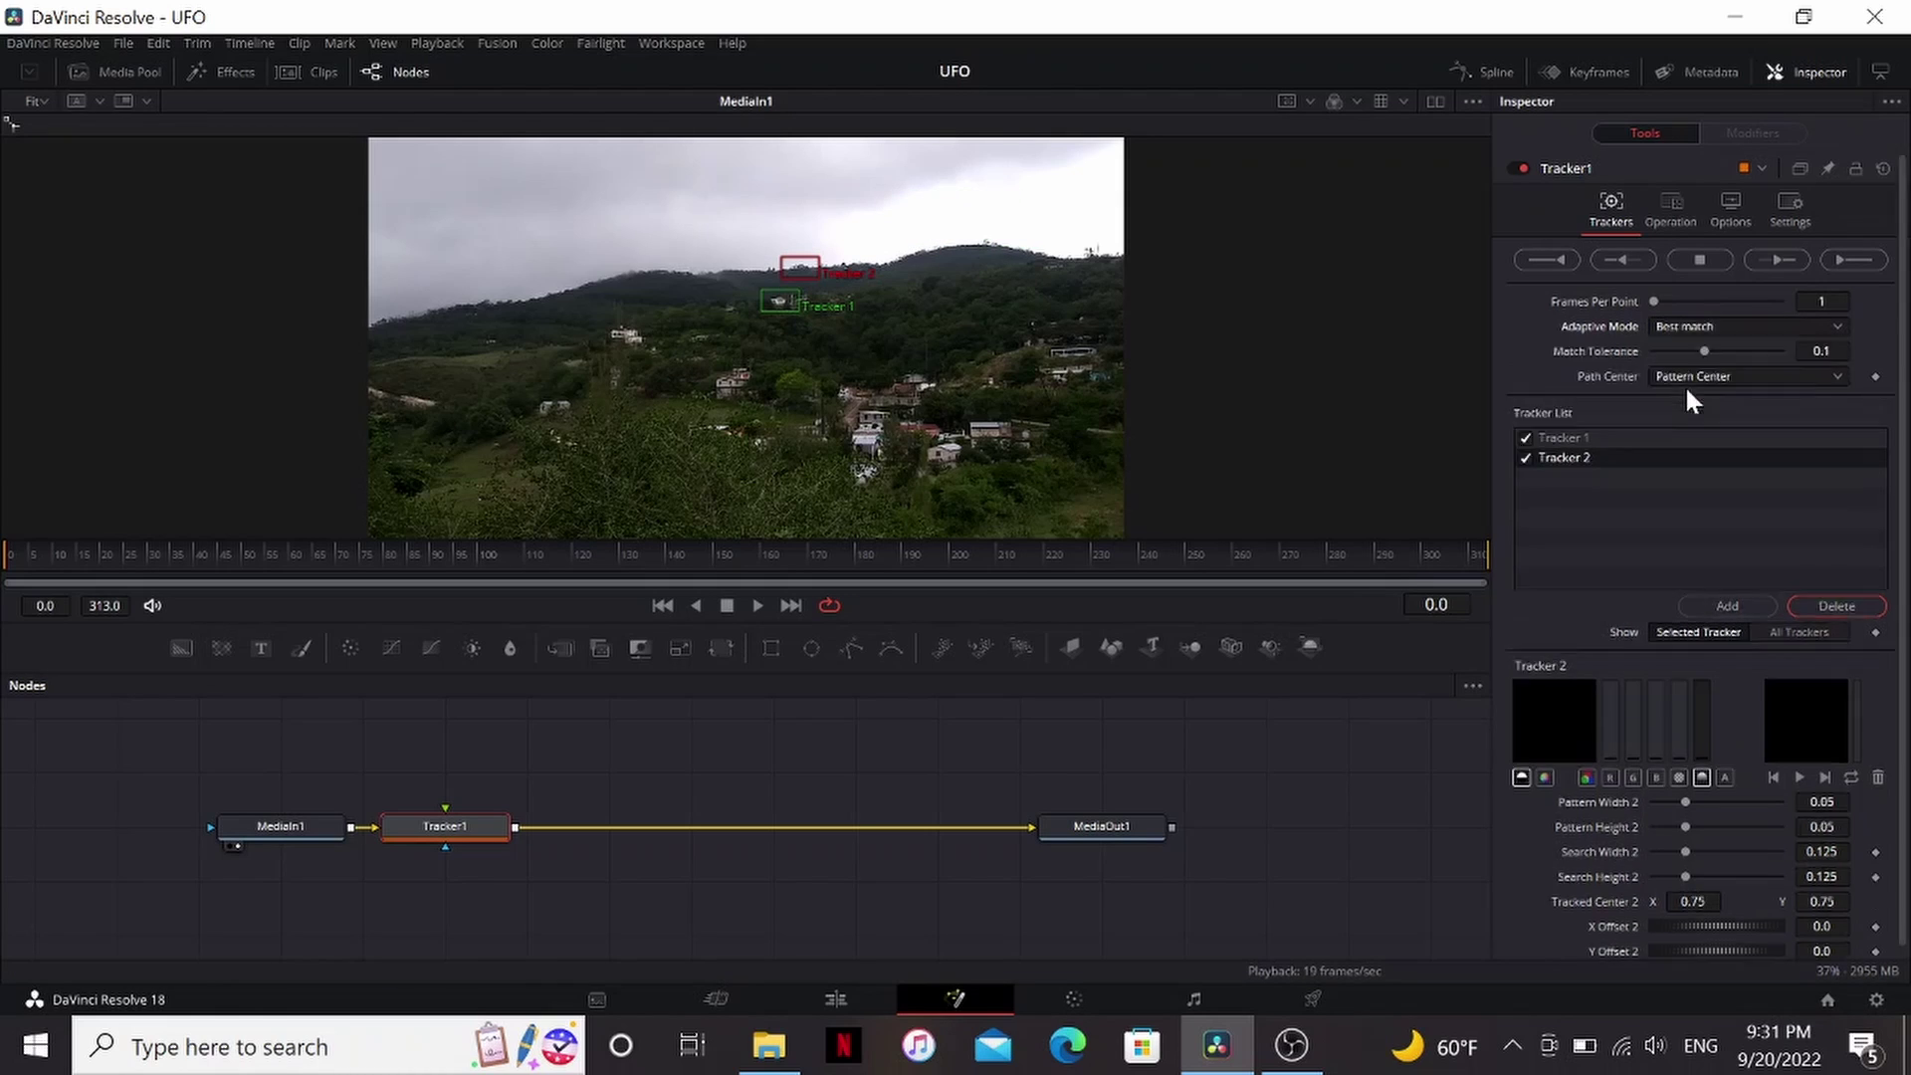
Step: Track both points forward through the clip, then reposition the first tracker's pattern box
left_click(1769, 253)
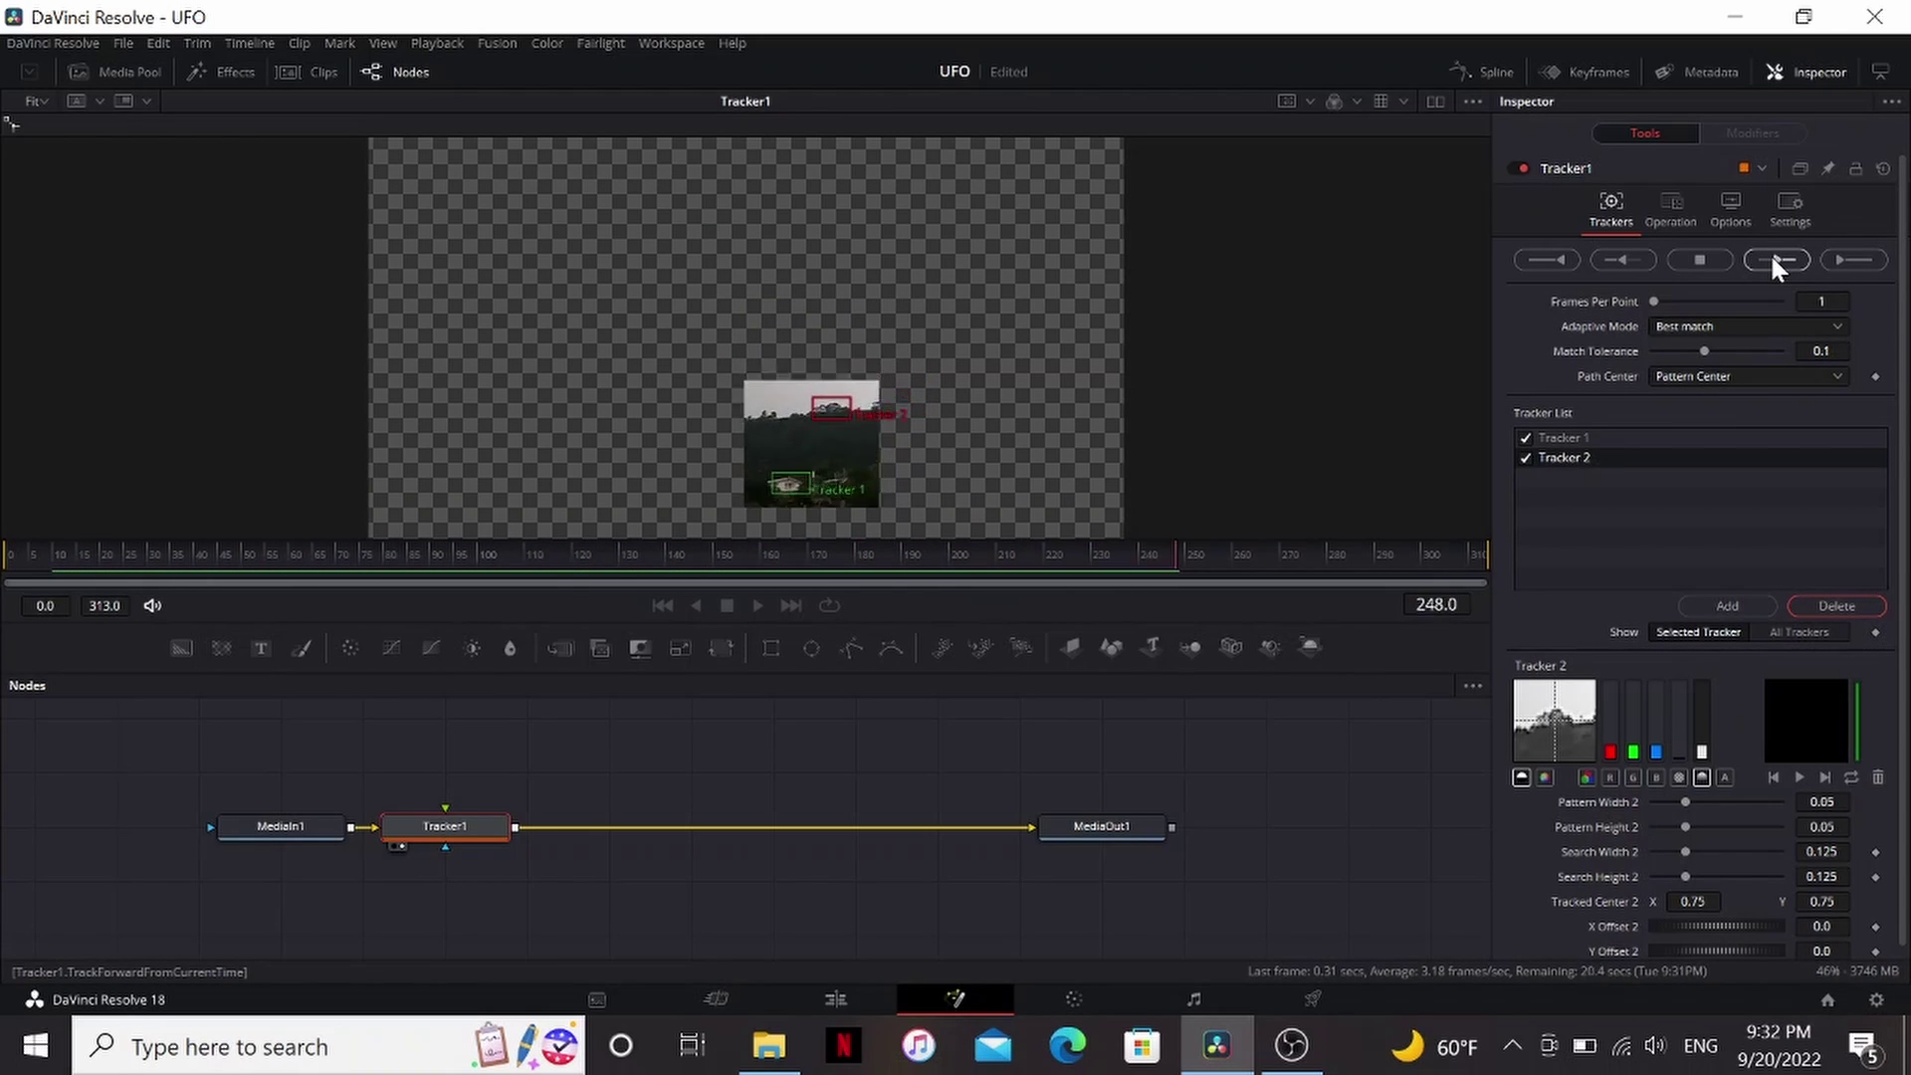
left_click(510, 560)
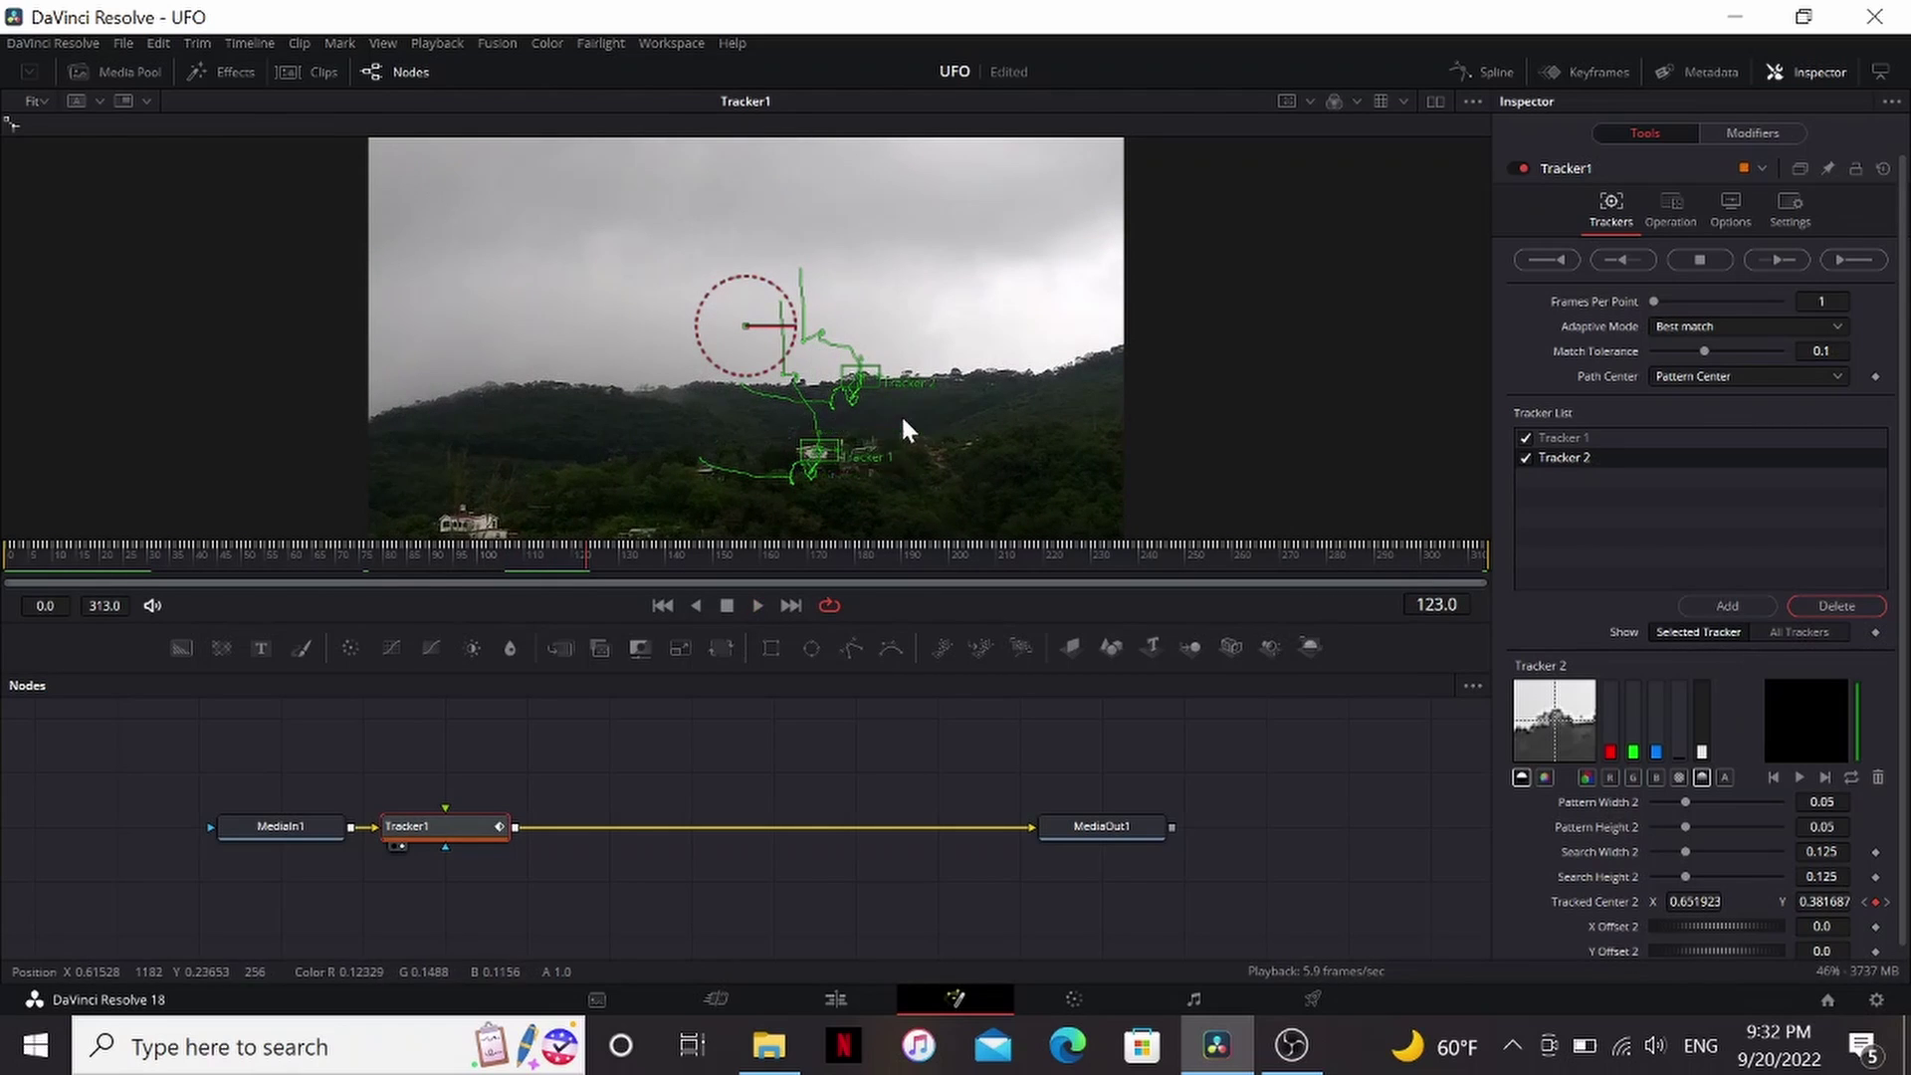
left_click(821, 452)
left_click_drag(822, 452, 969, 420)
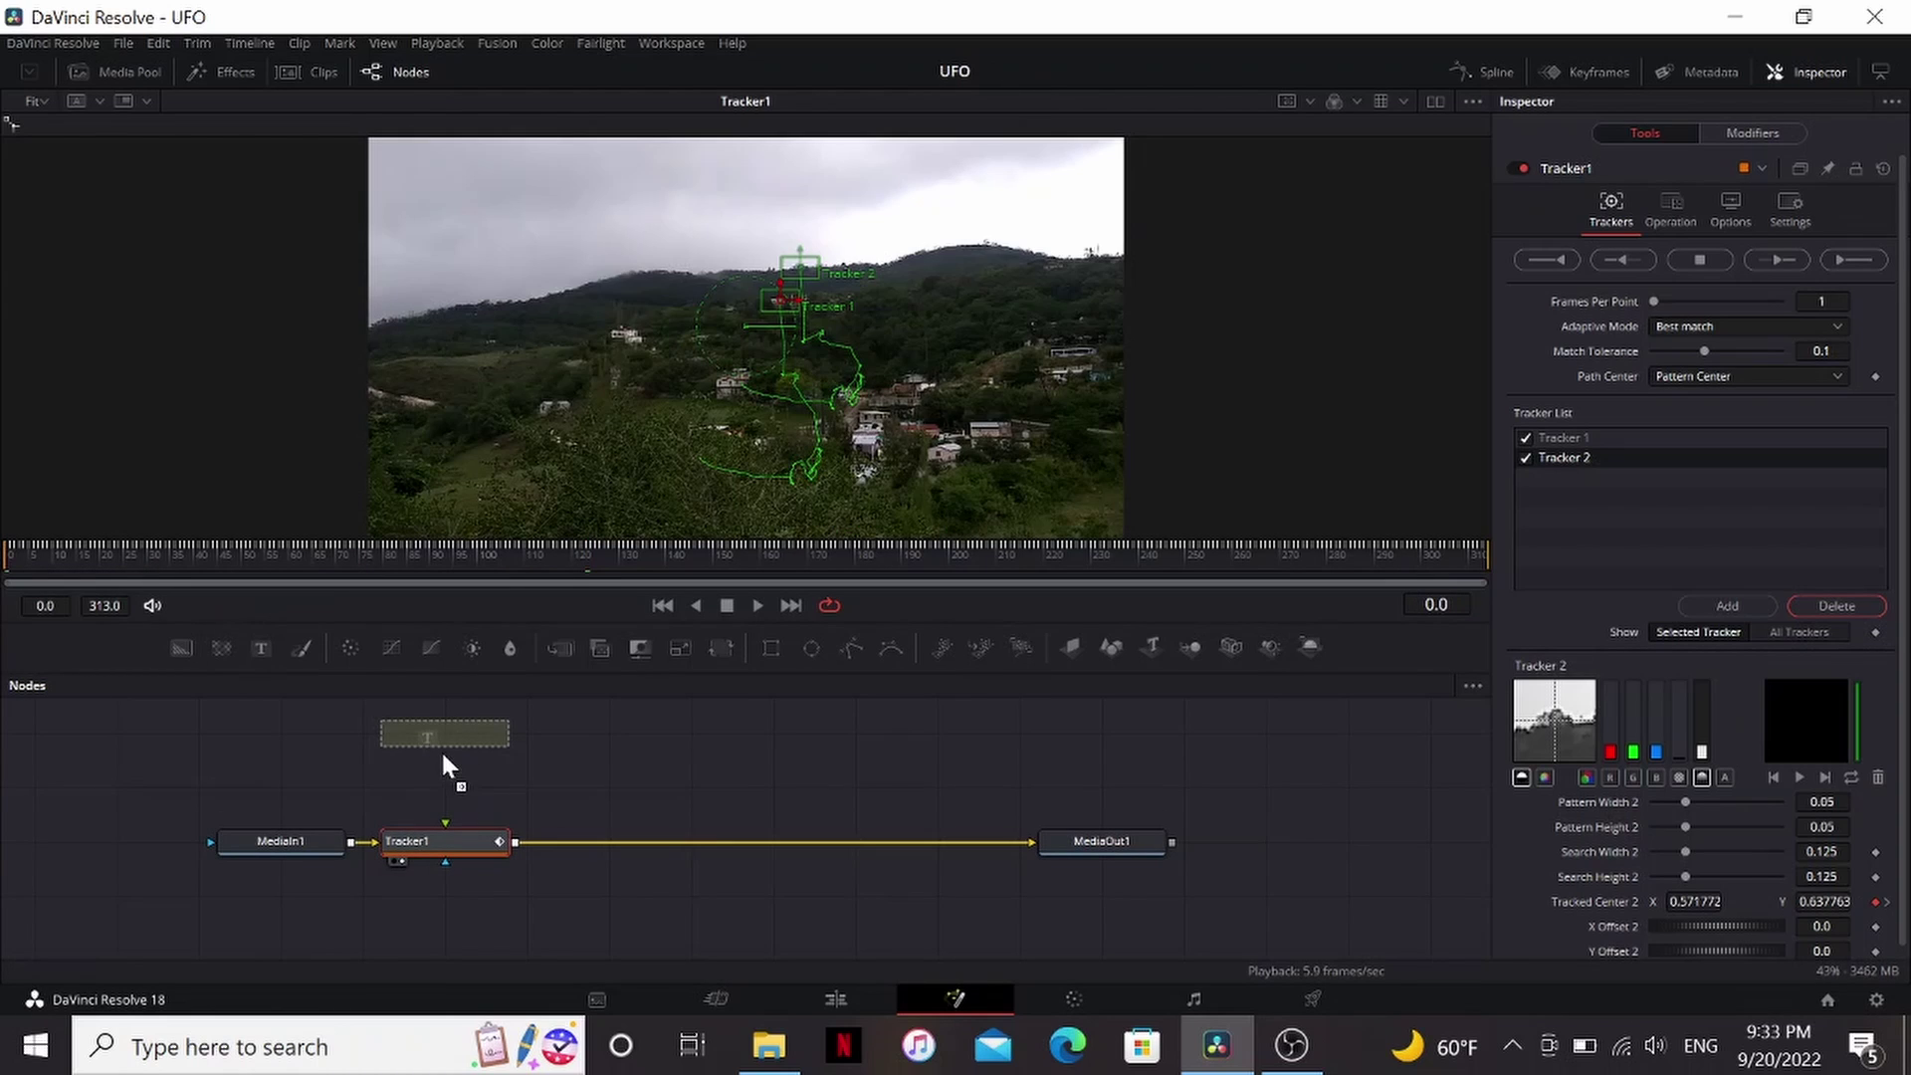
Step: Add a Text node reading TRACK and connect it into Tracker1's foreground
left_click(444, 765)
left_click_drag(514, 736, 480, 862)
left_click(1517, 337)
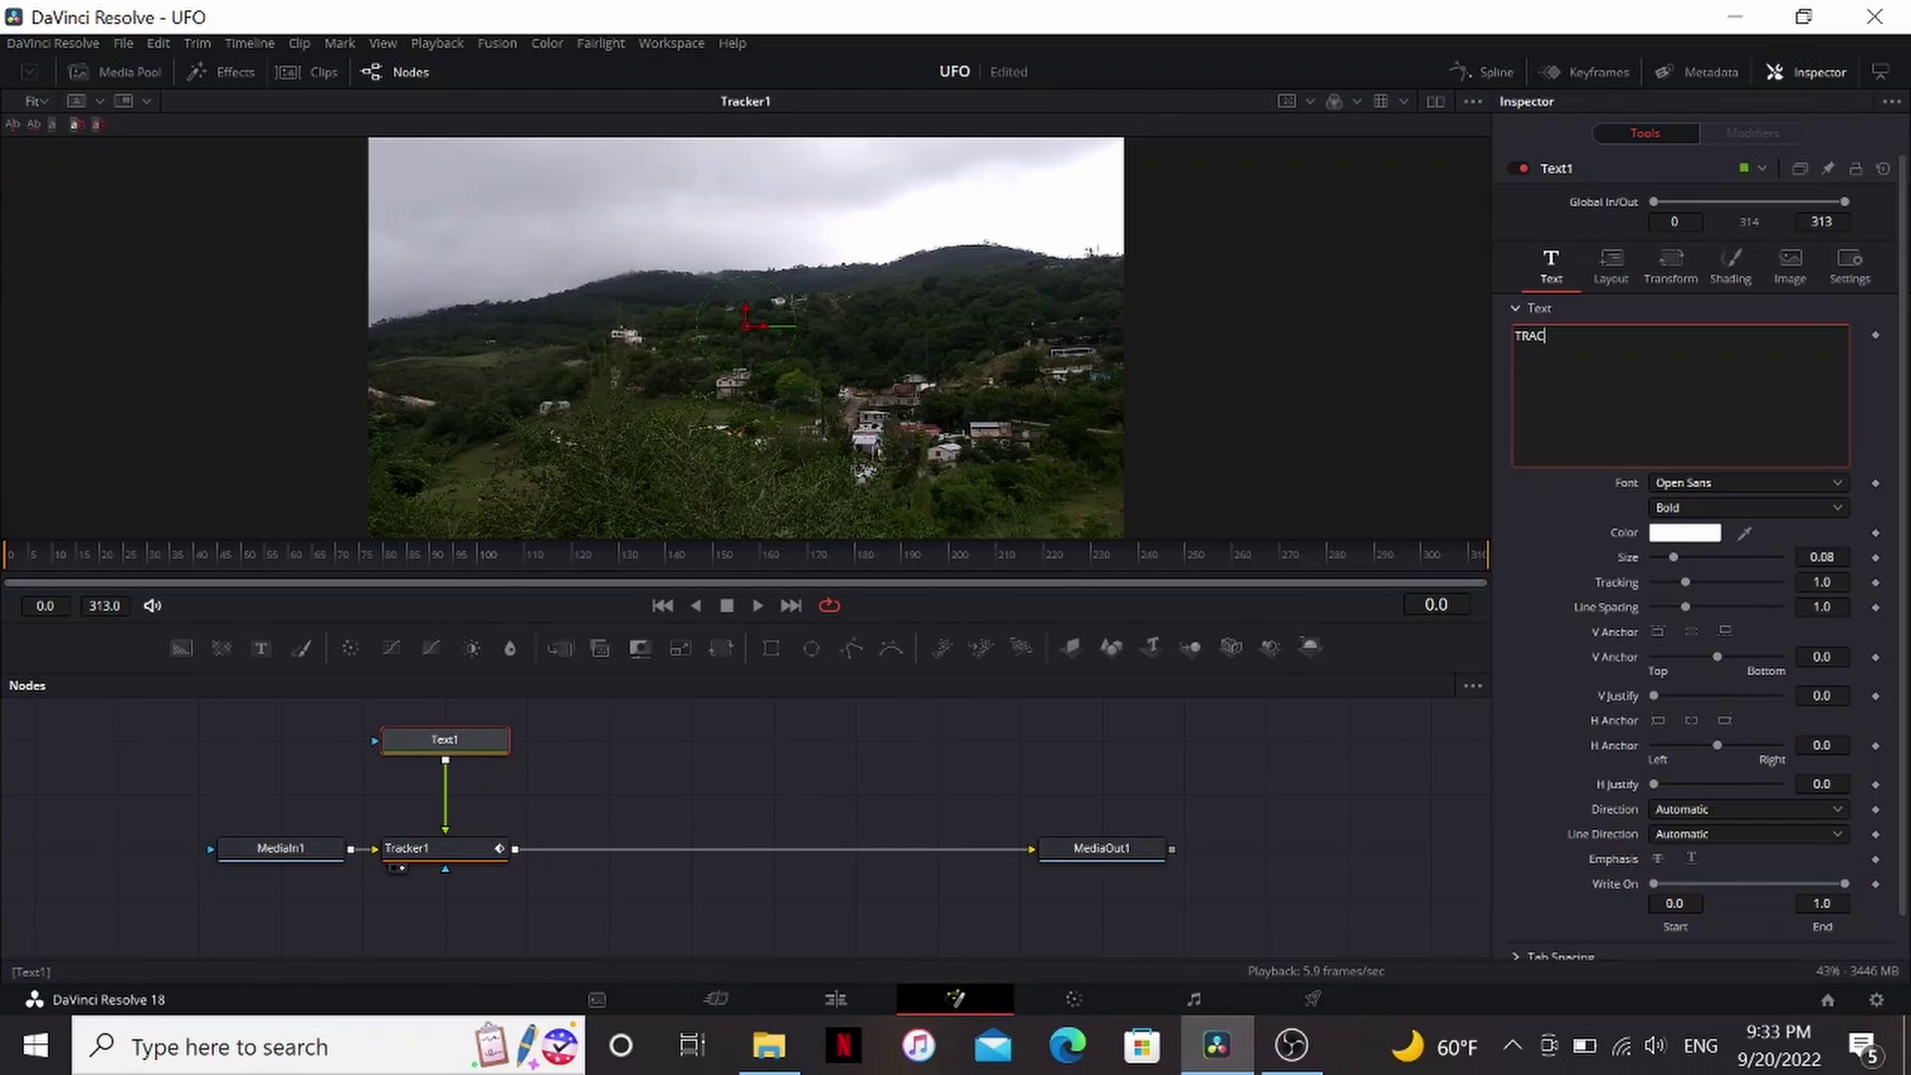
Step: Set Tracker1's operation to Match Move and preview the result
left_click(466, 854)
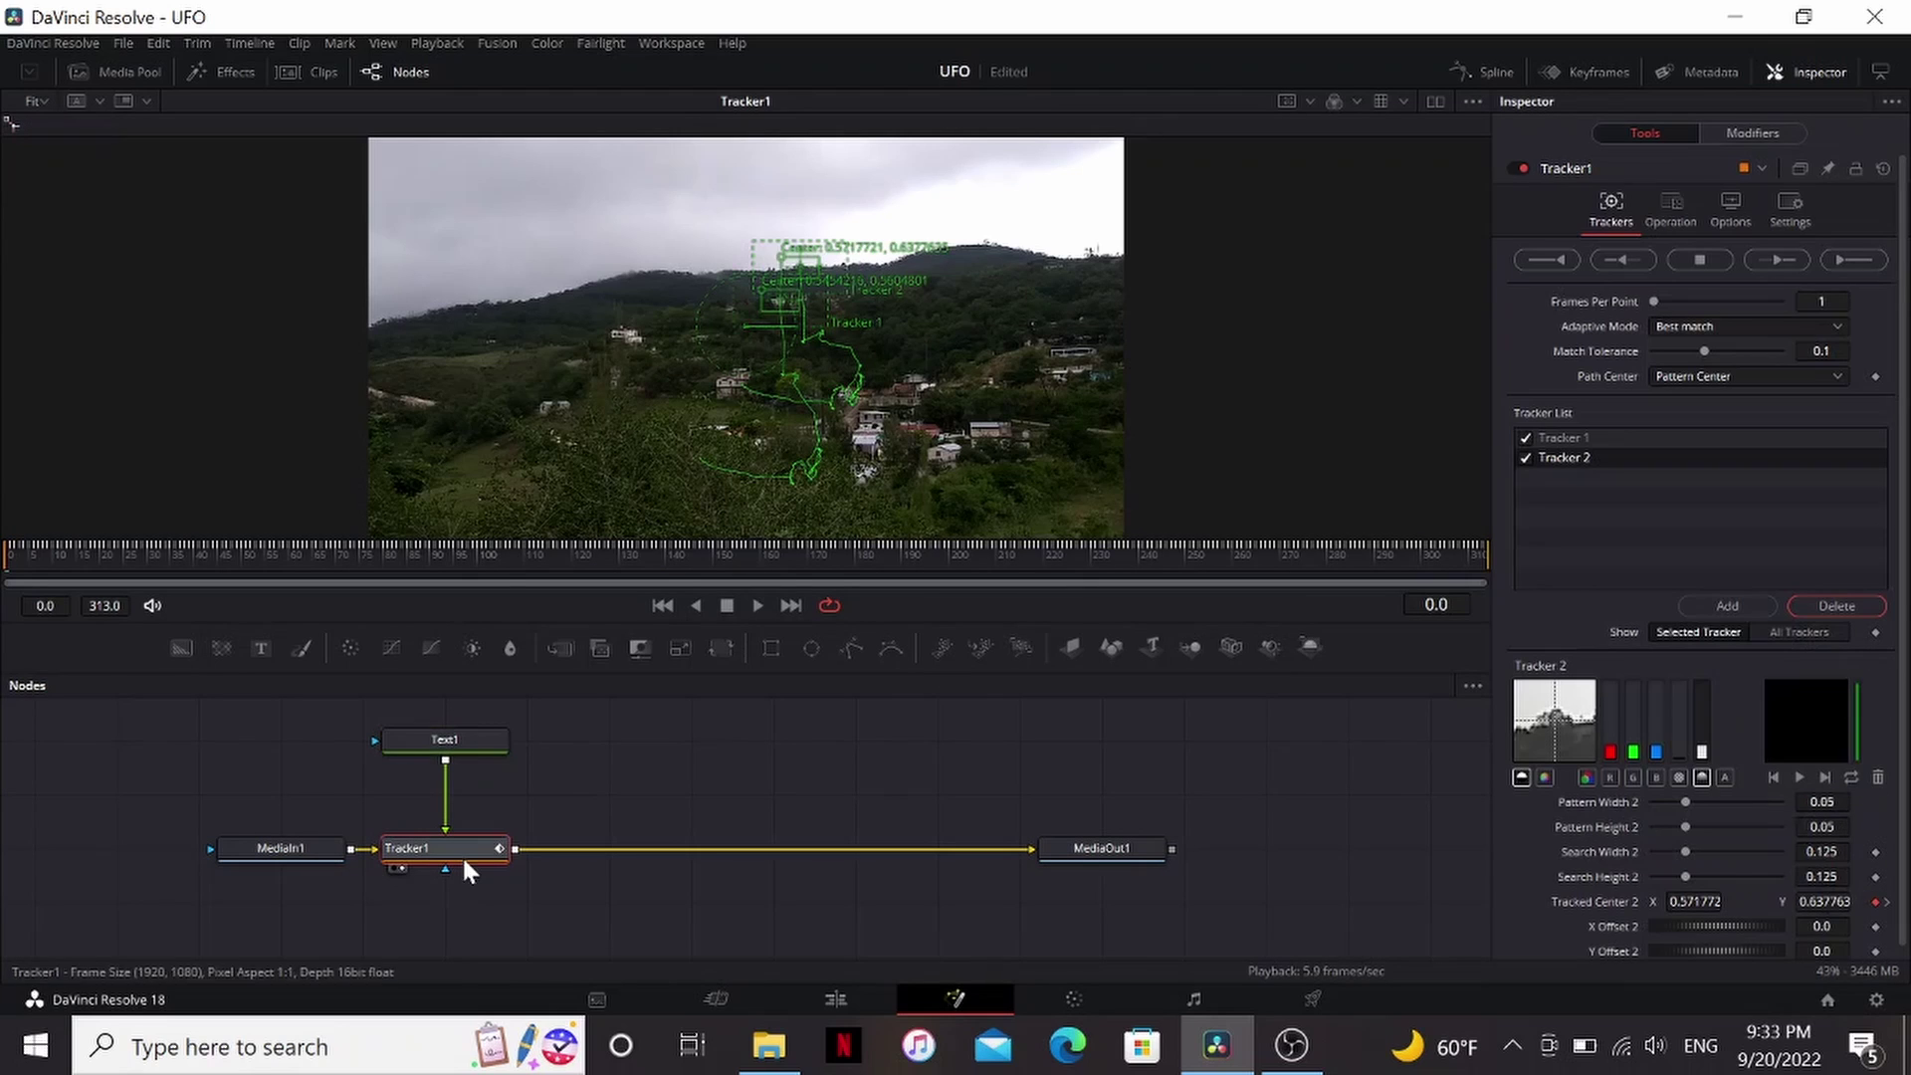
left_click(1659, 204)
left_click(1694, 253)
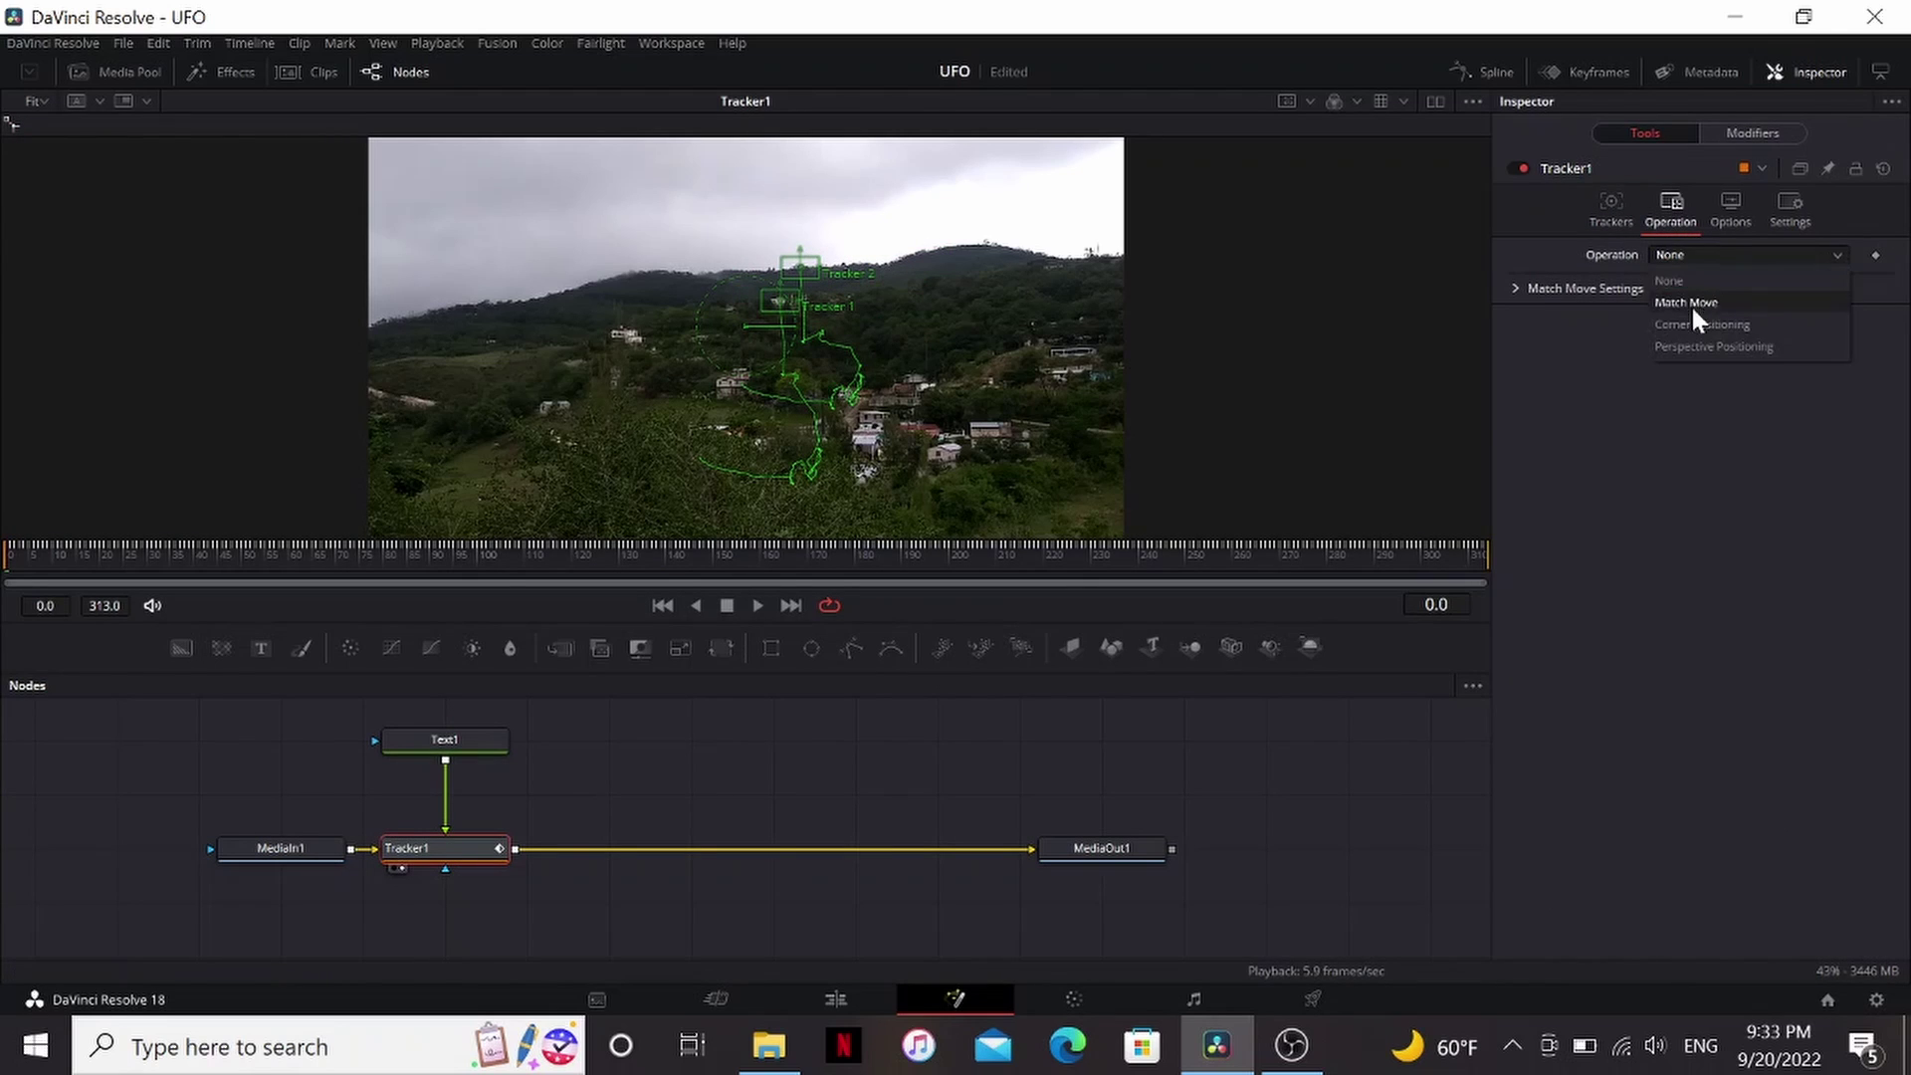
left_click(1690, 303)
key("space")
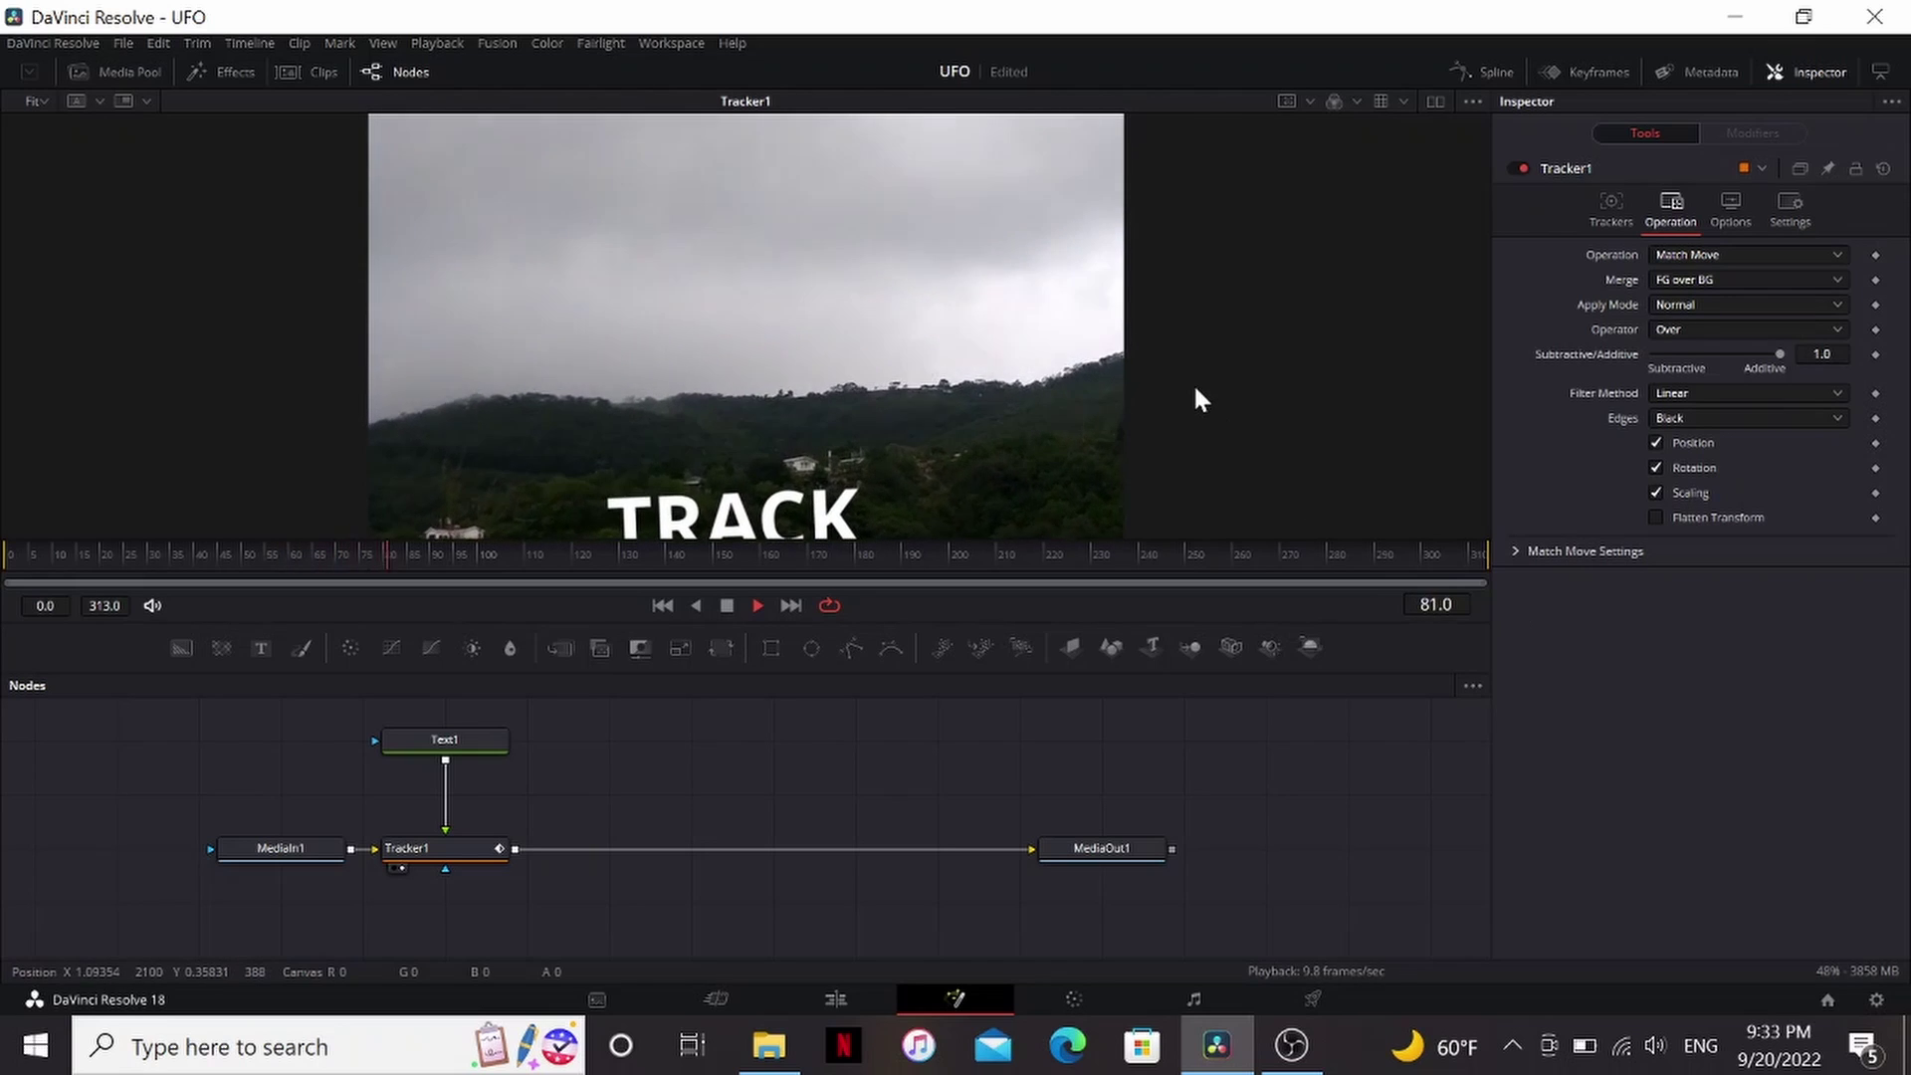
key("space")
Step: Set the Match Move reference frame to End
left_click(1518, 549)
left_click(1698, 601)
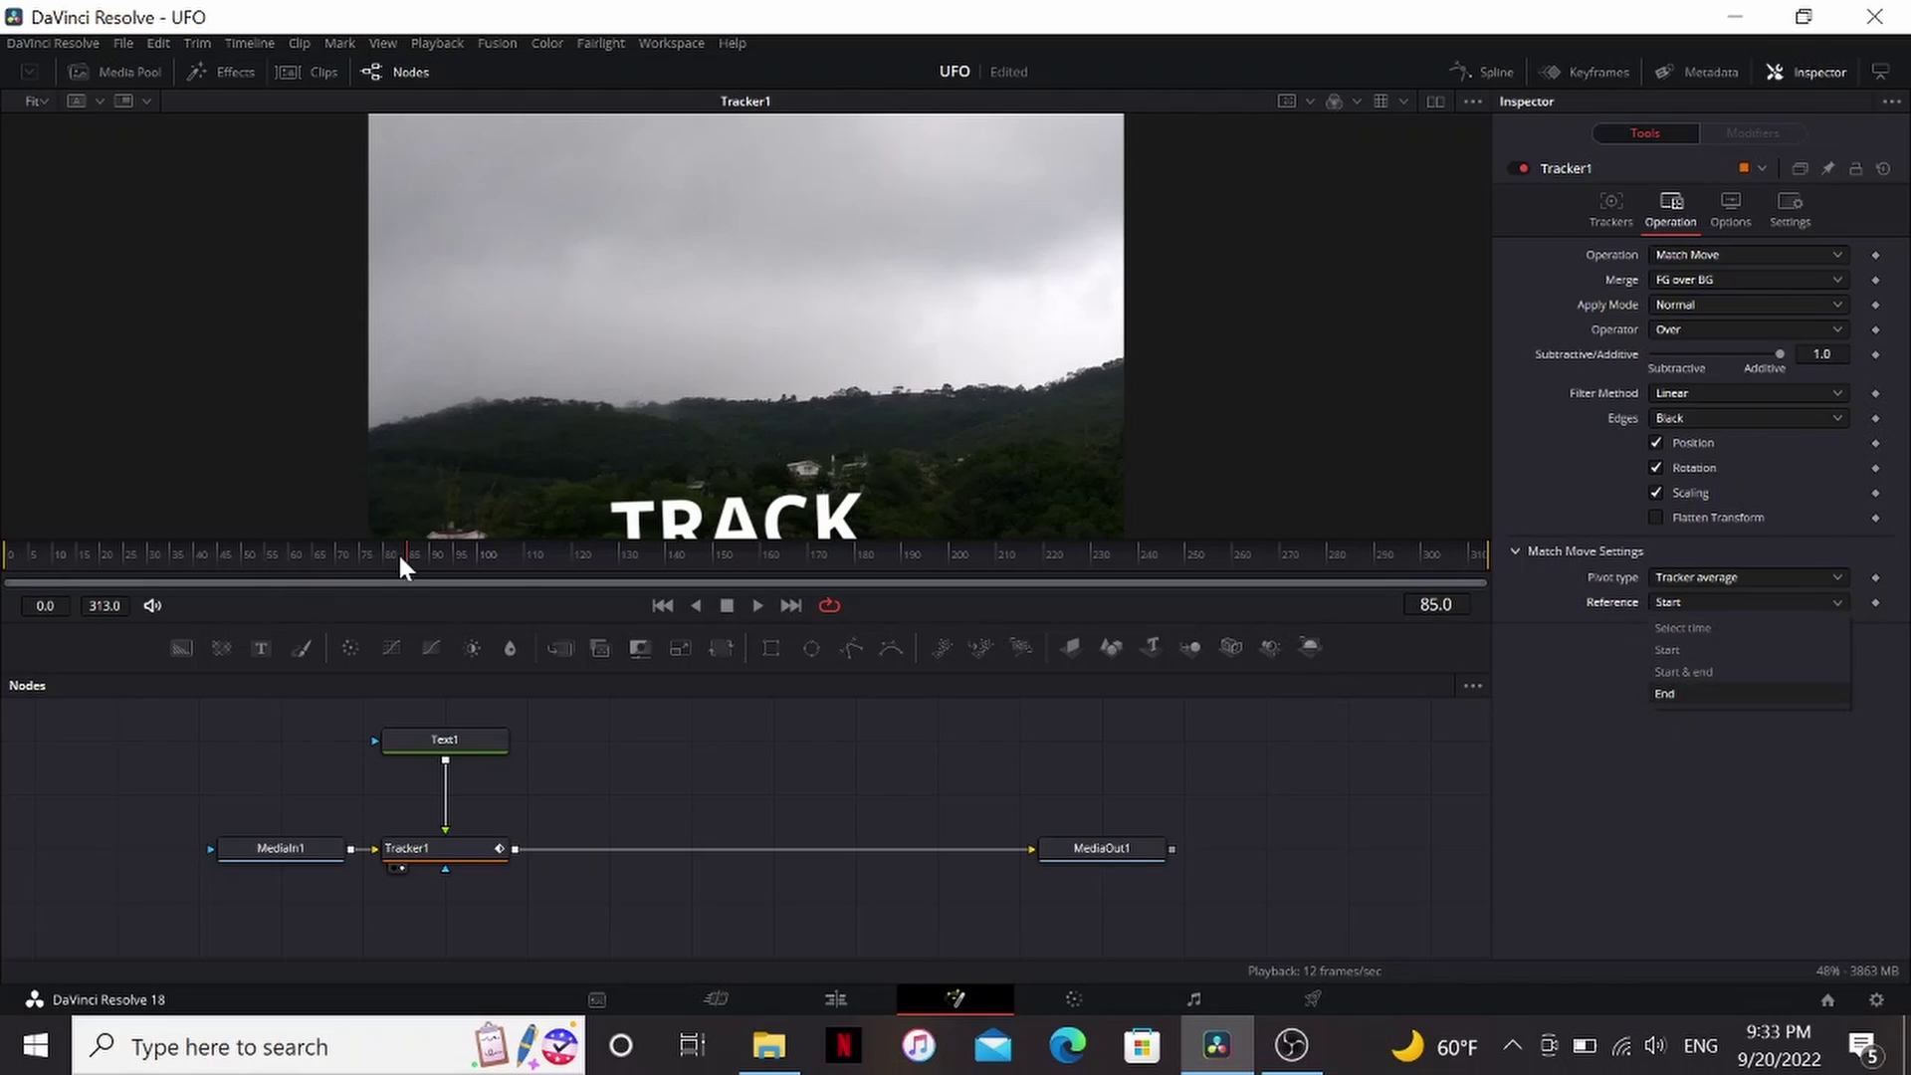
left_click(6, 560)
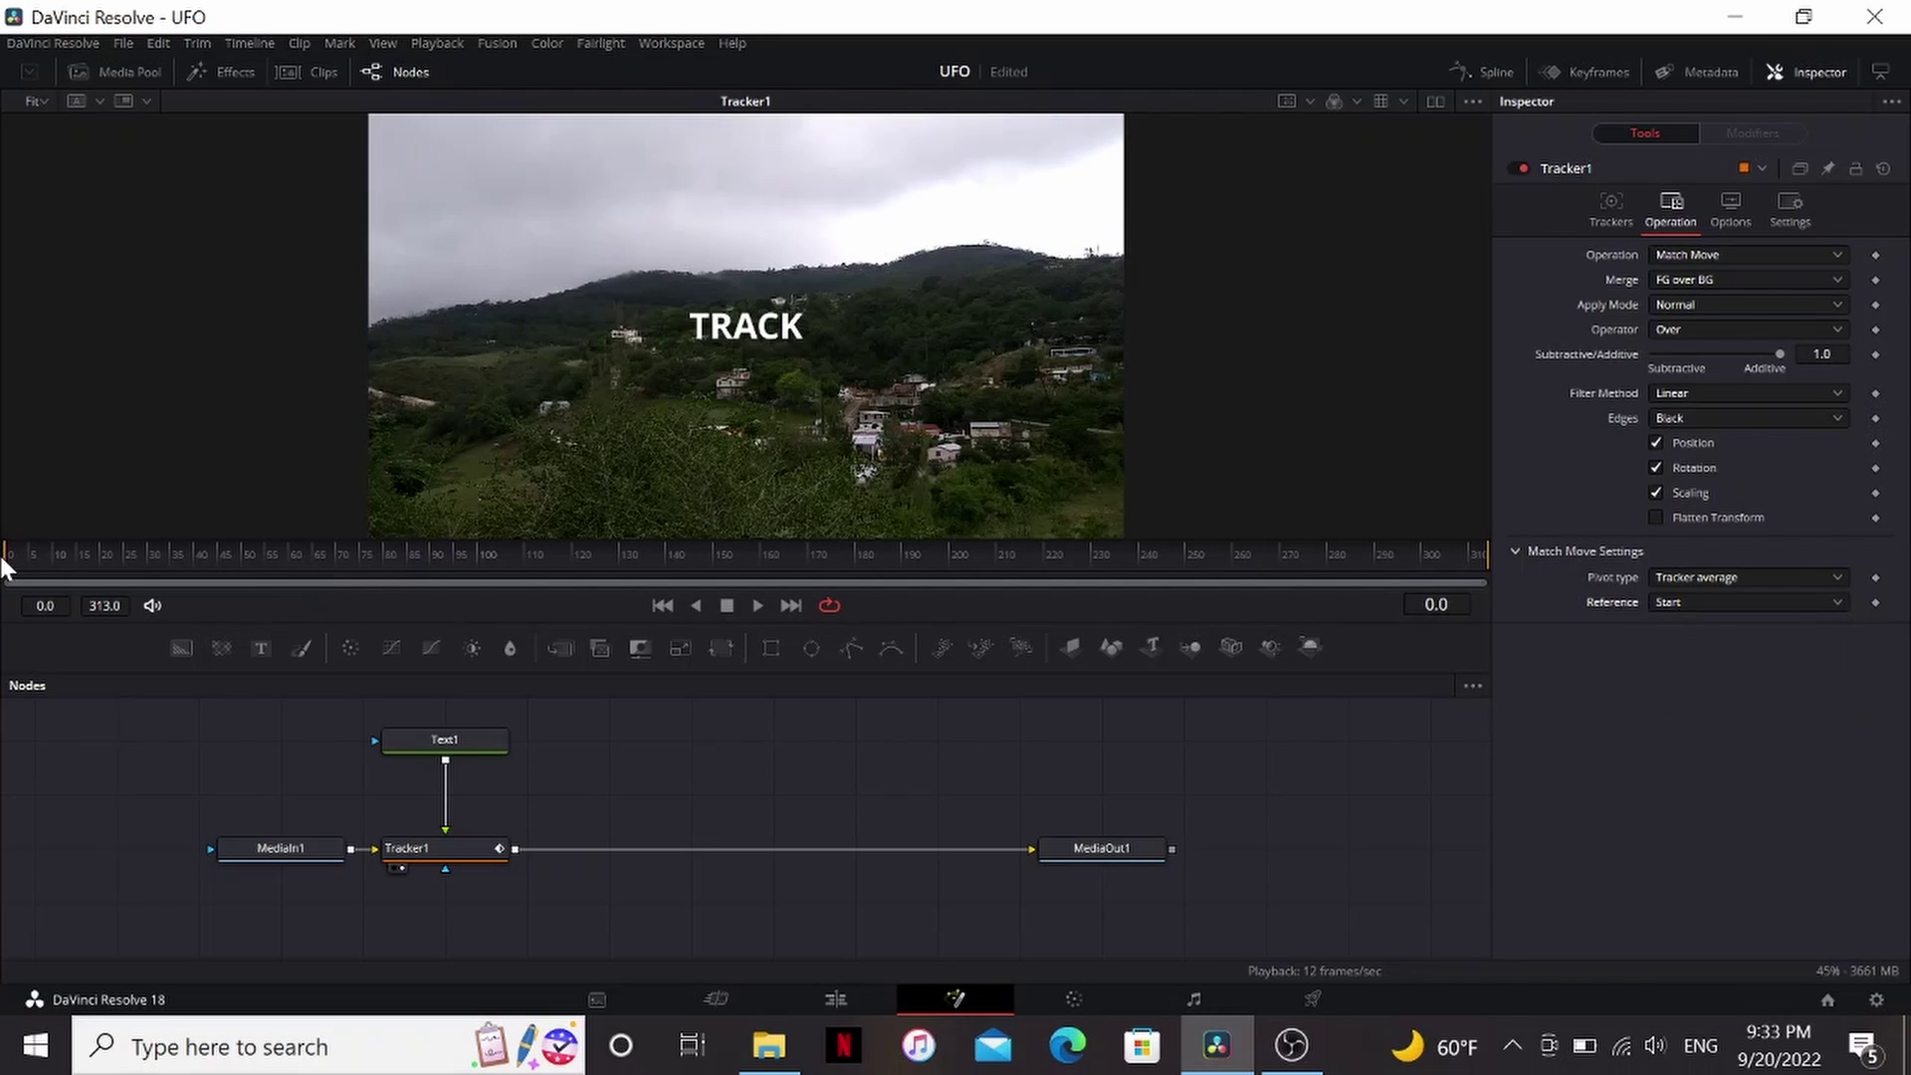
left_click(487, 753)
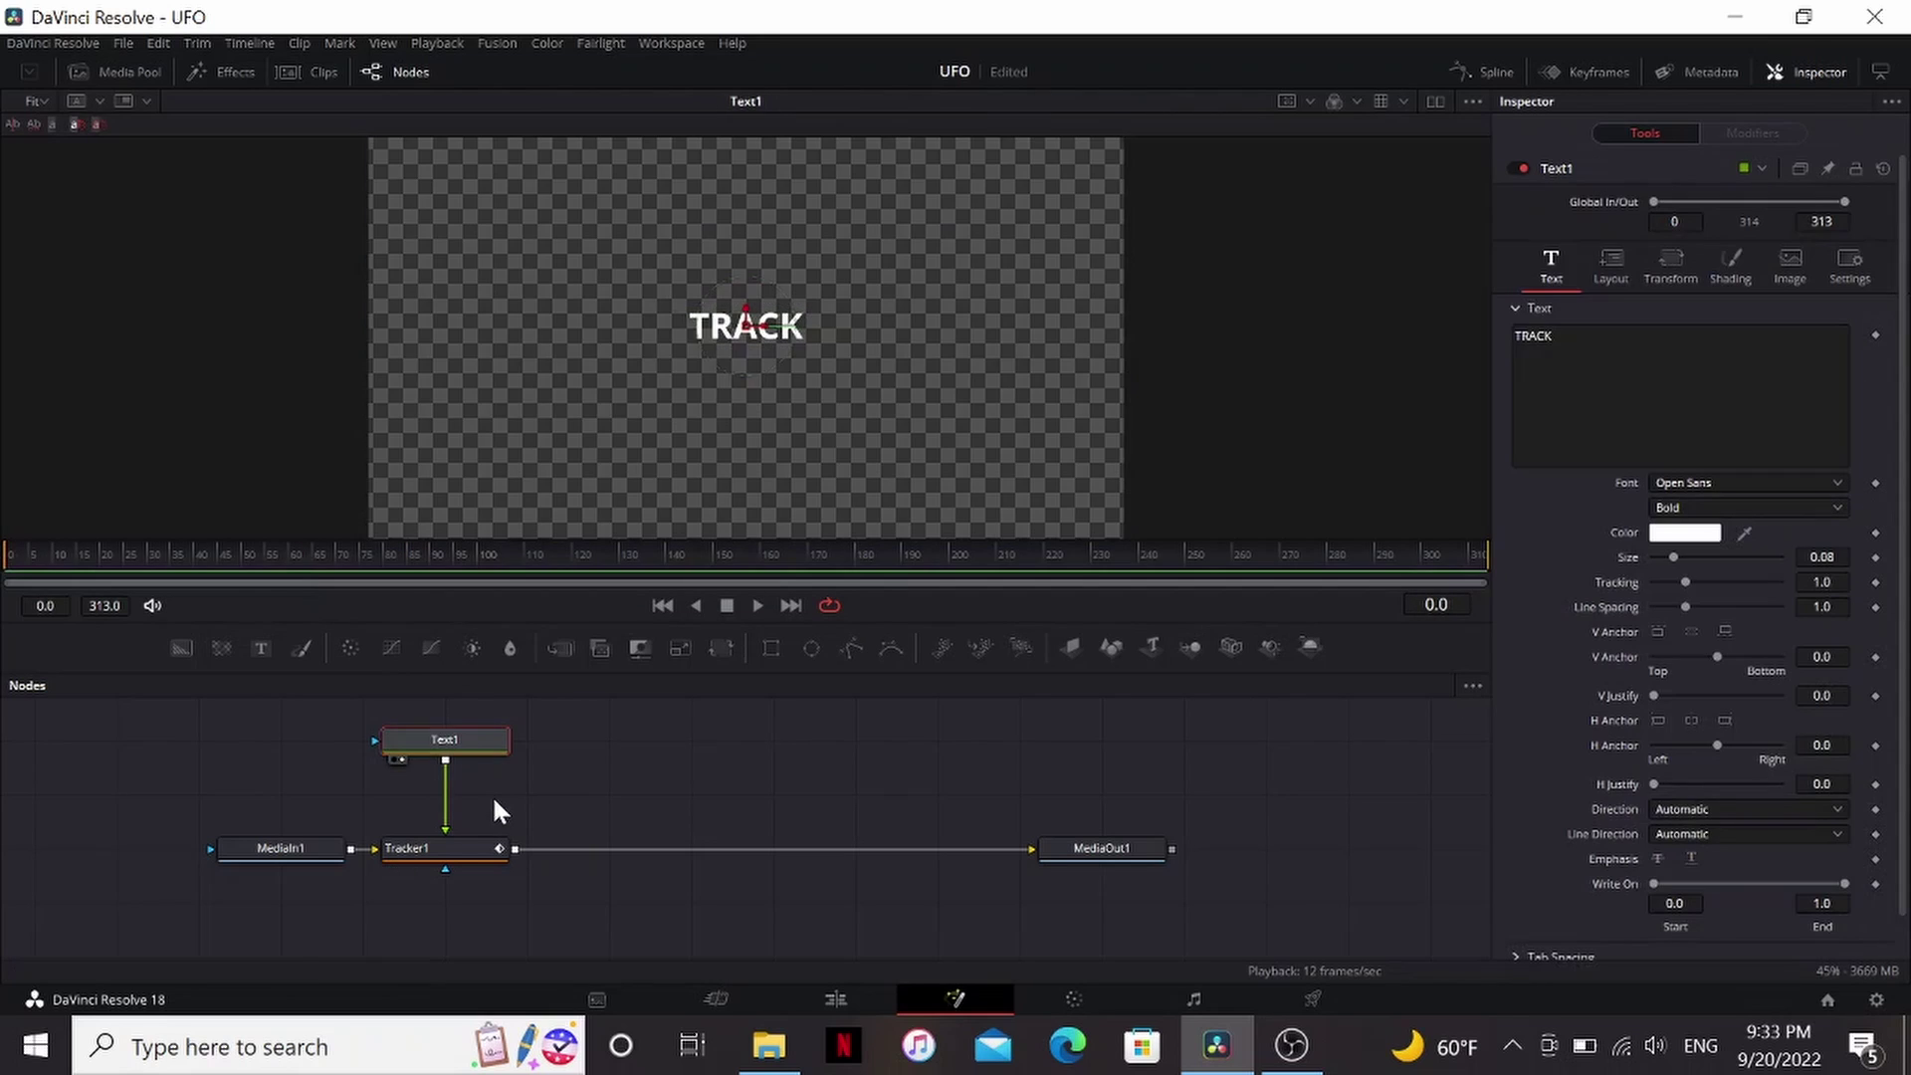
left_click(492, 856)
key("End")
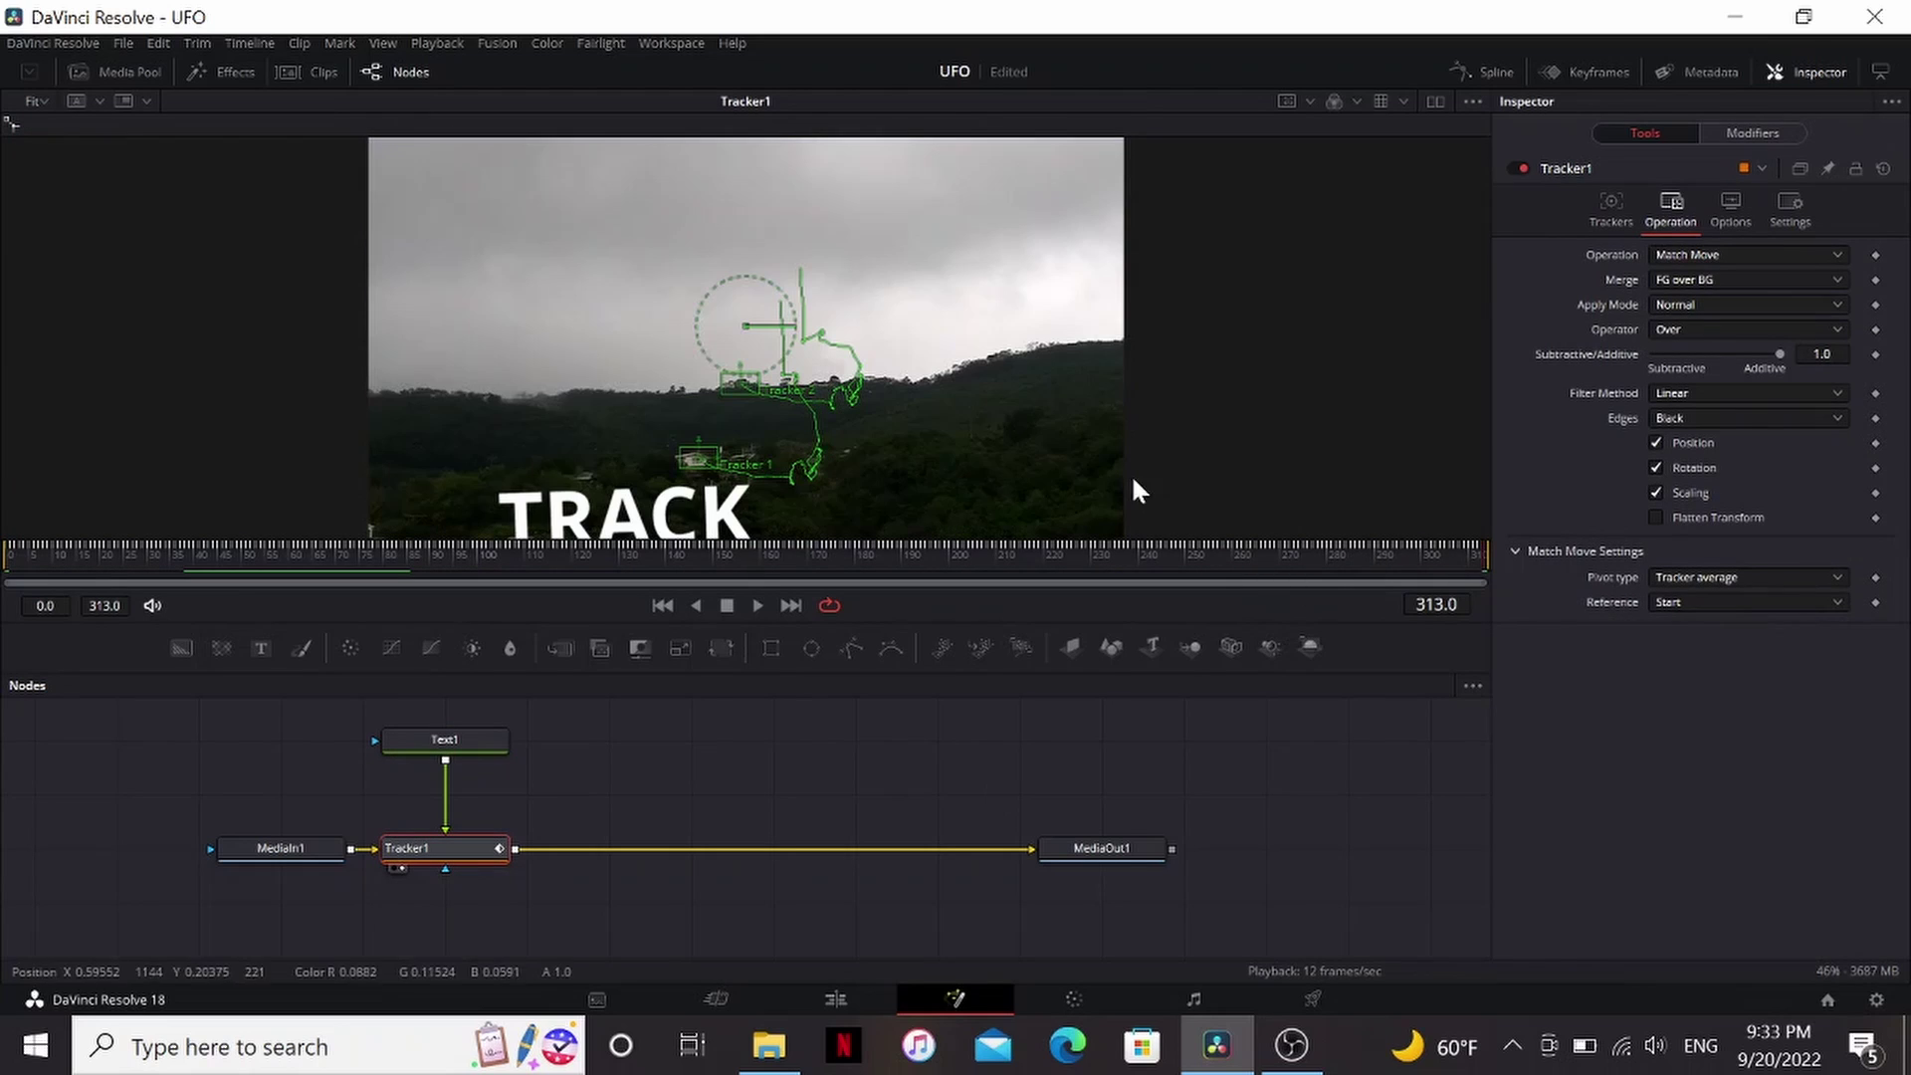
left_click(1668, 603)
left_click(1744, 637)
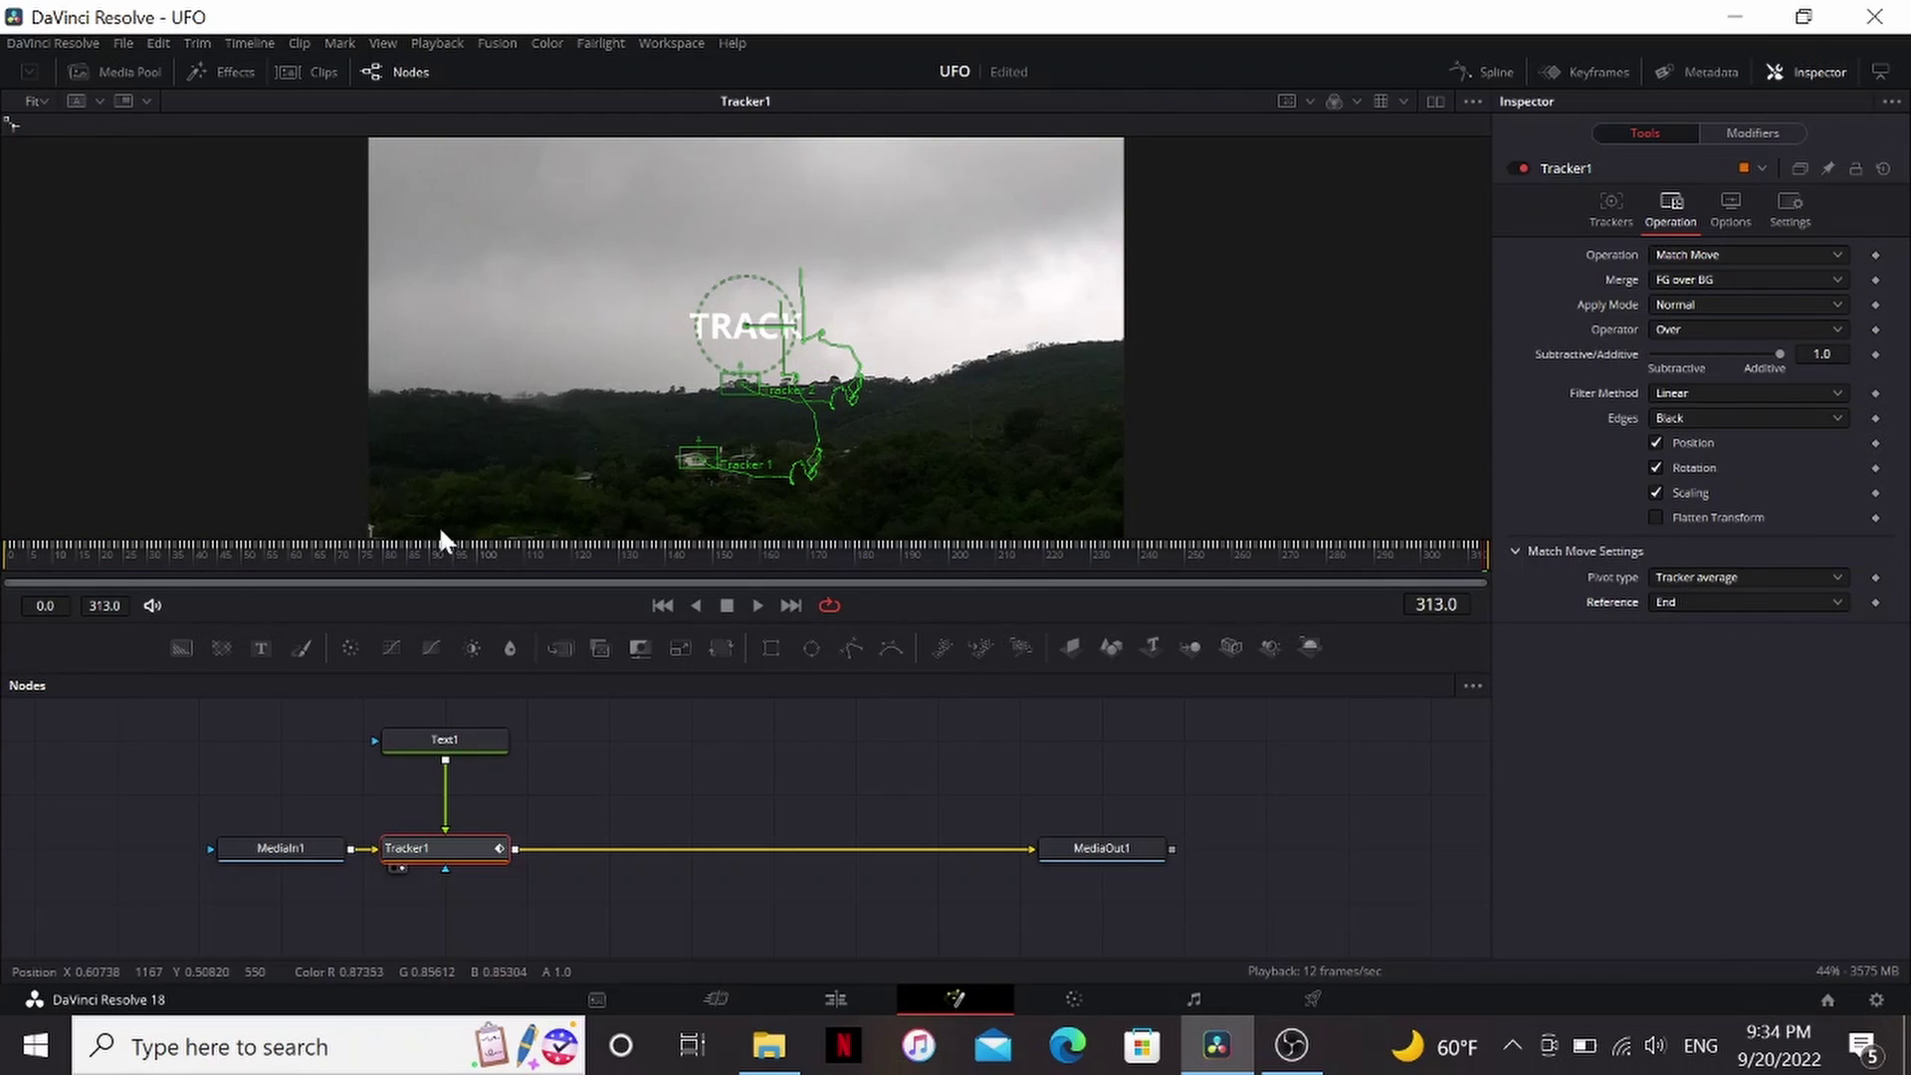
Step: Play back the match-moved TRACK text from around frame 76
left_click(194, 552)
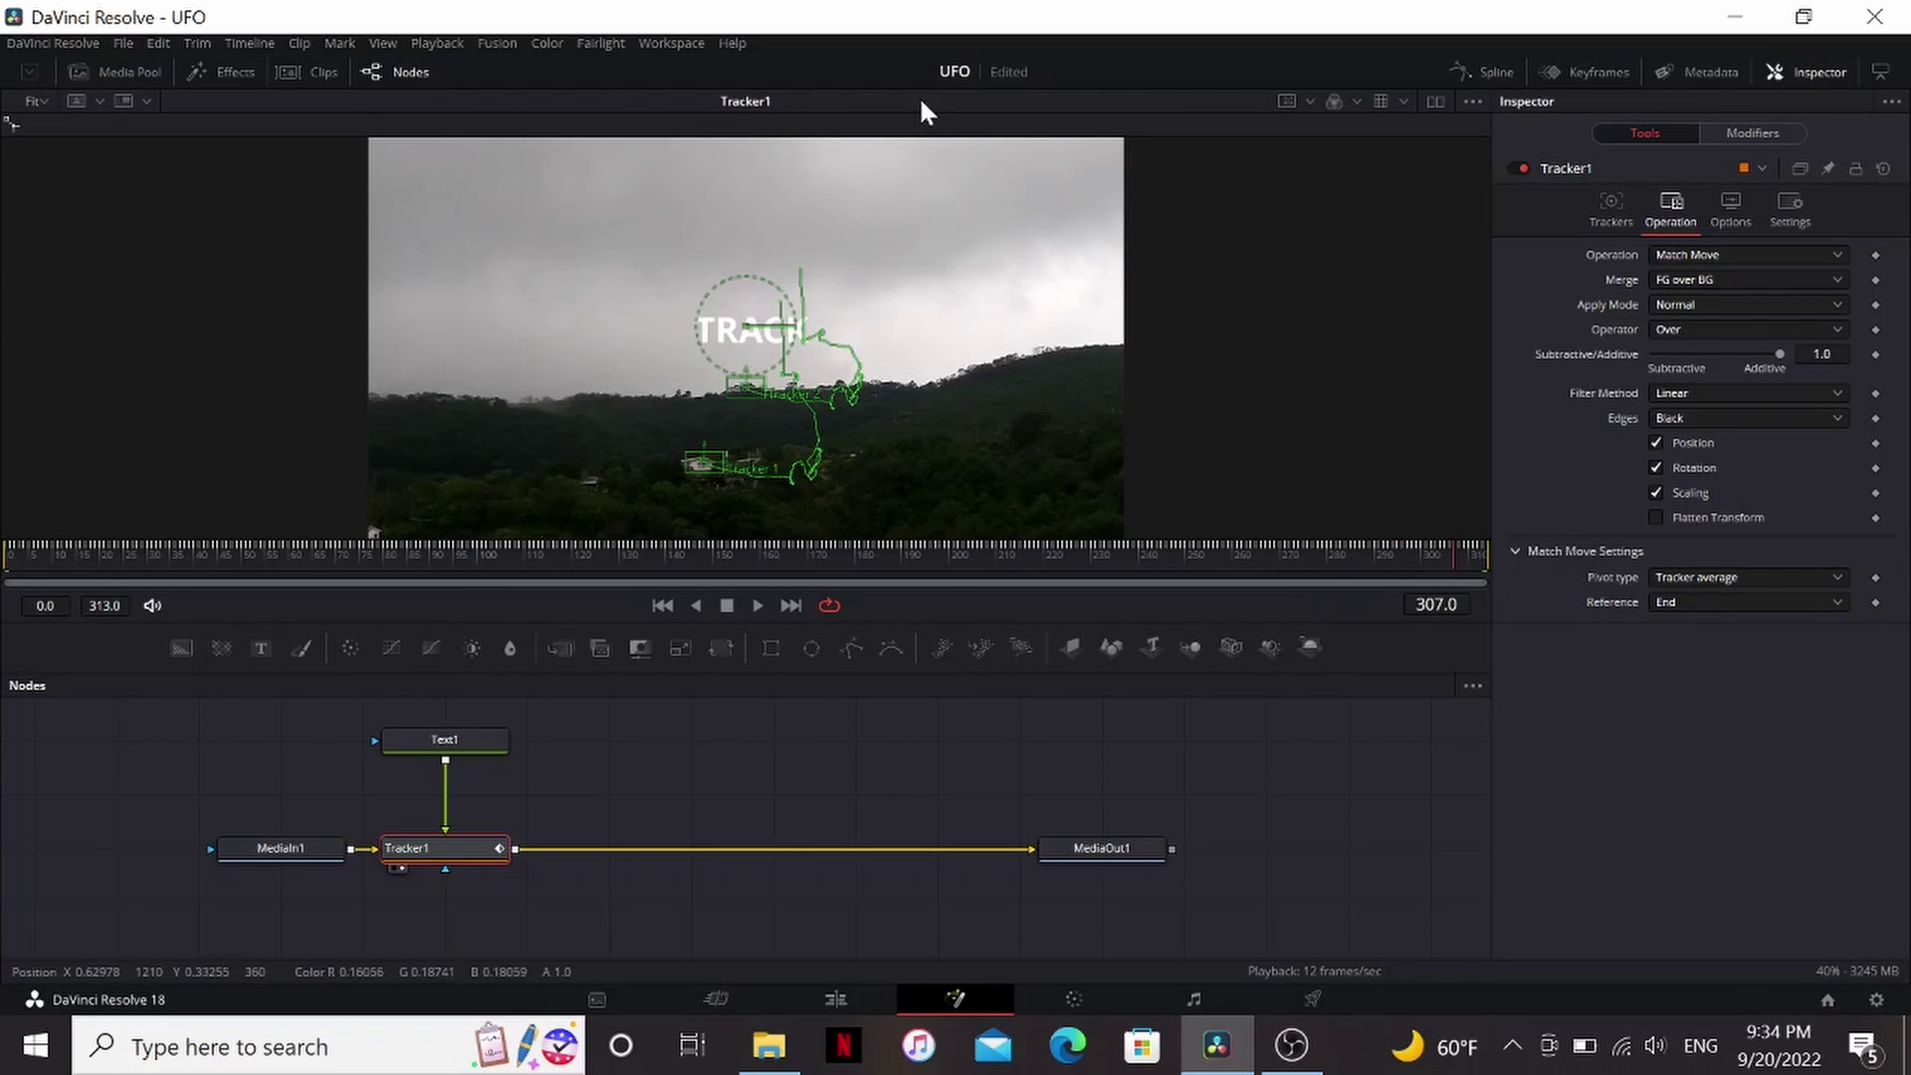
left_click(432, 549)
key("space")
left_click(768, 769)
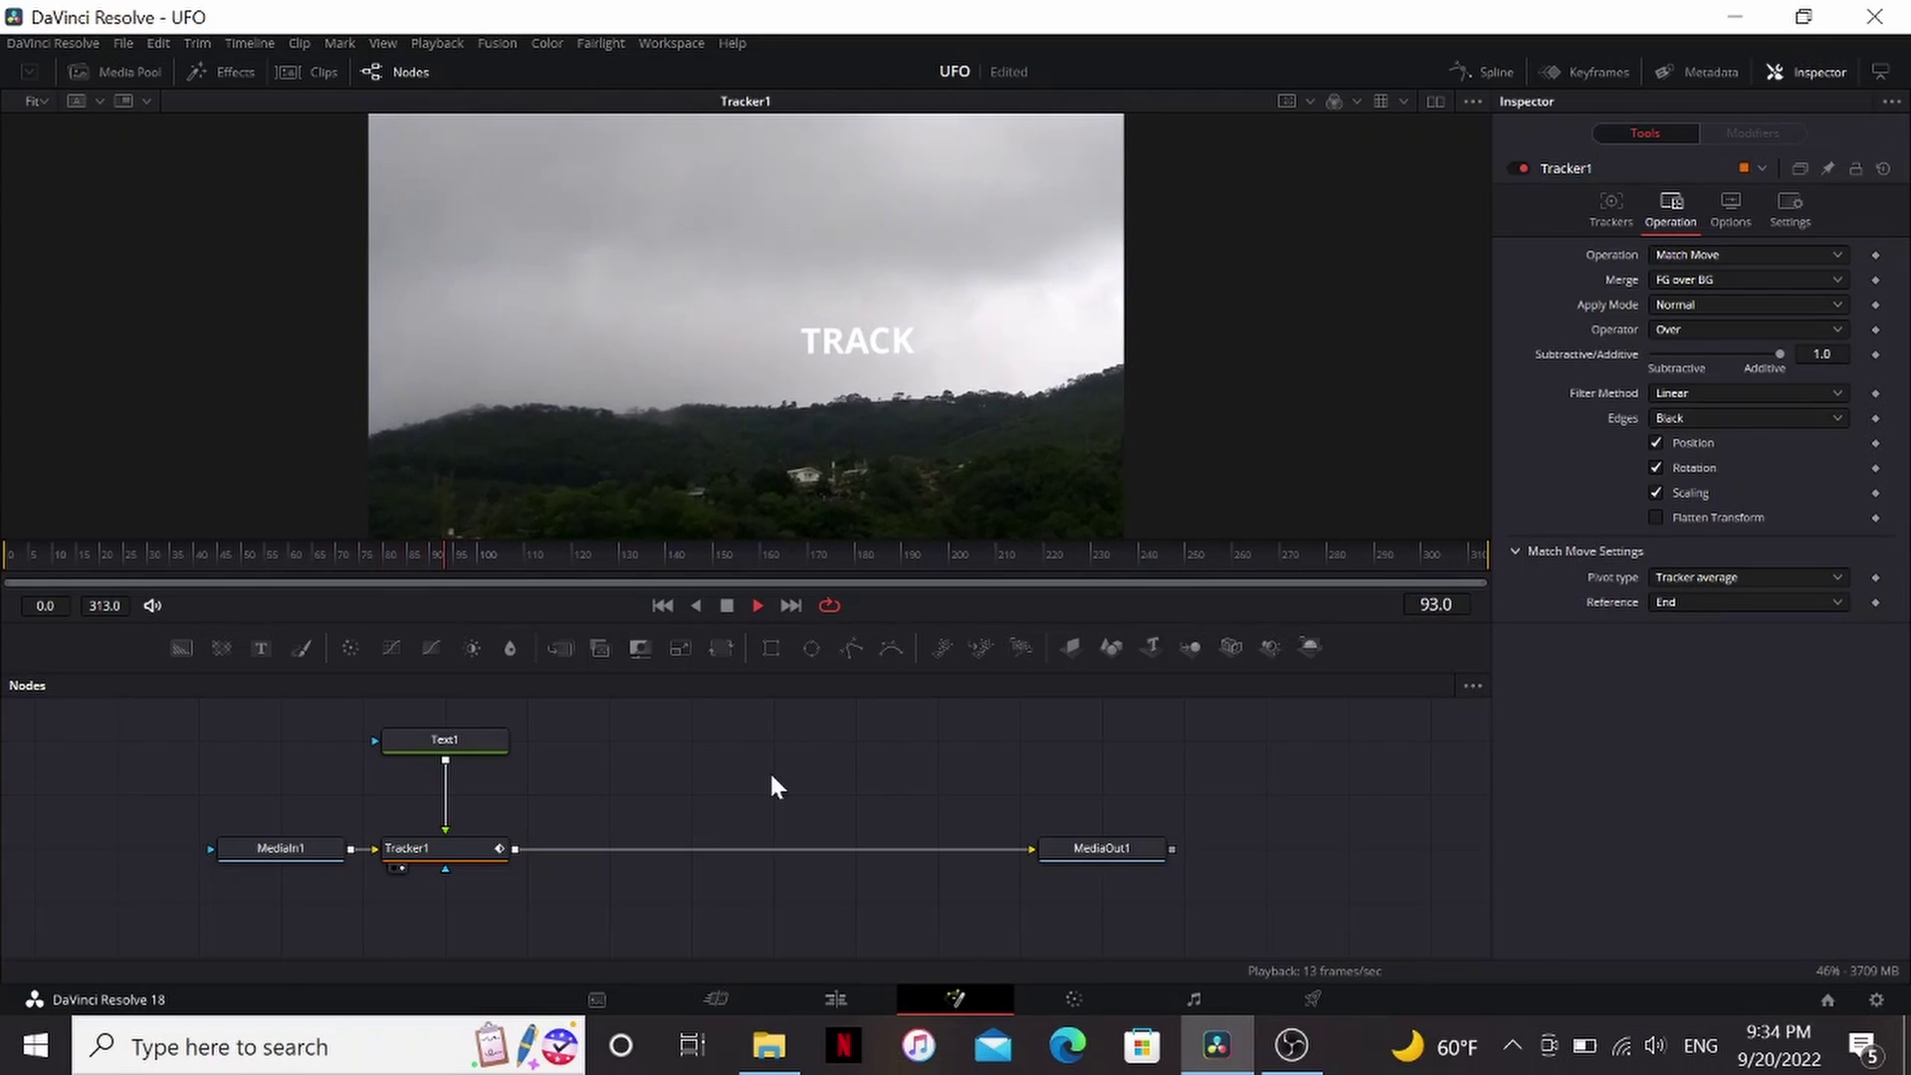
Step: Replace Text1 with a Background node feeding Tracker1 and give it an ellipse mask
key("space")
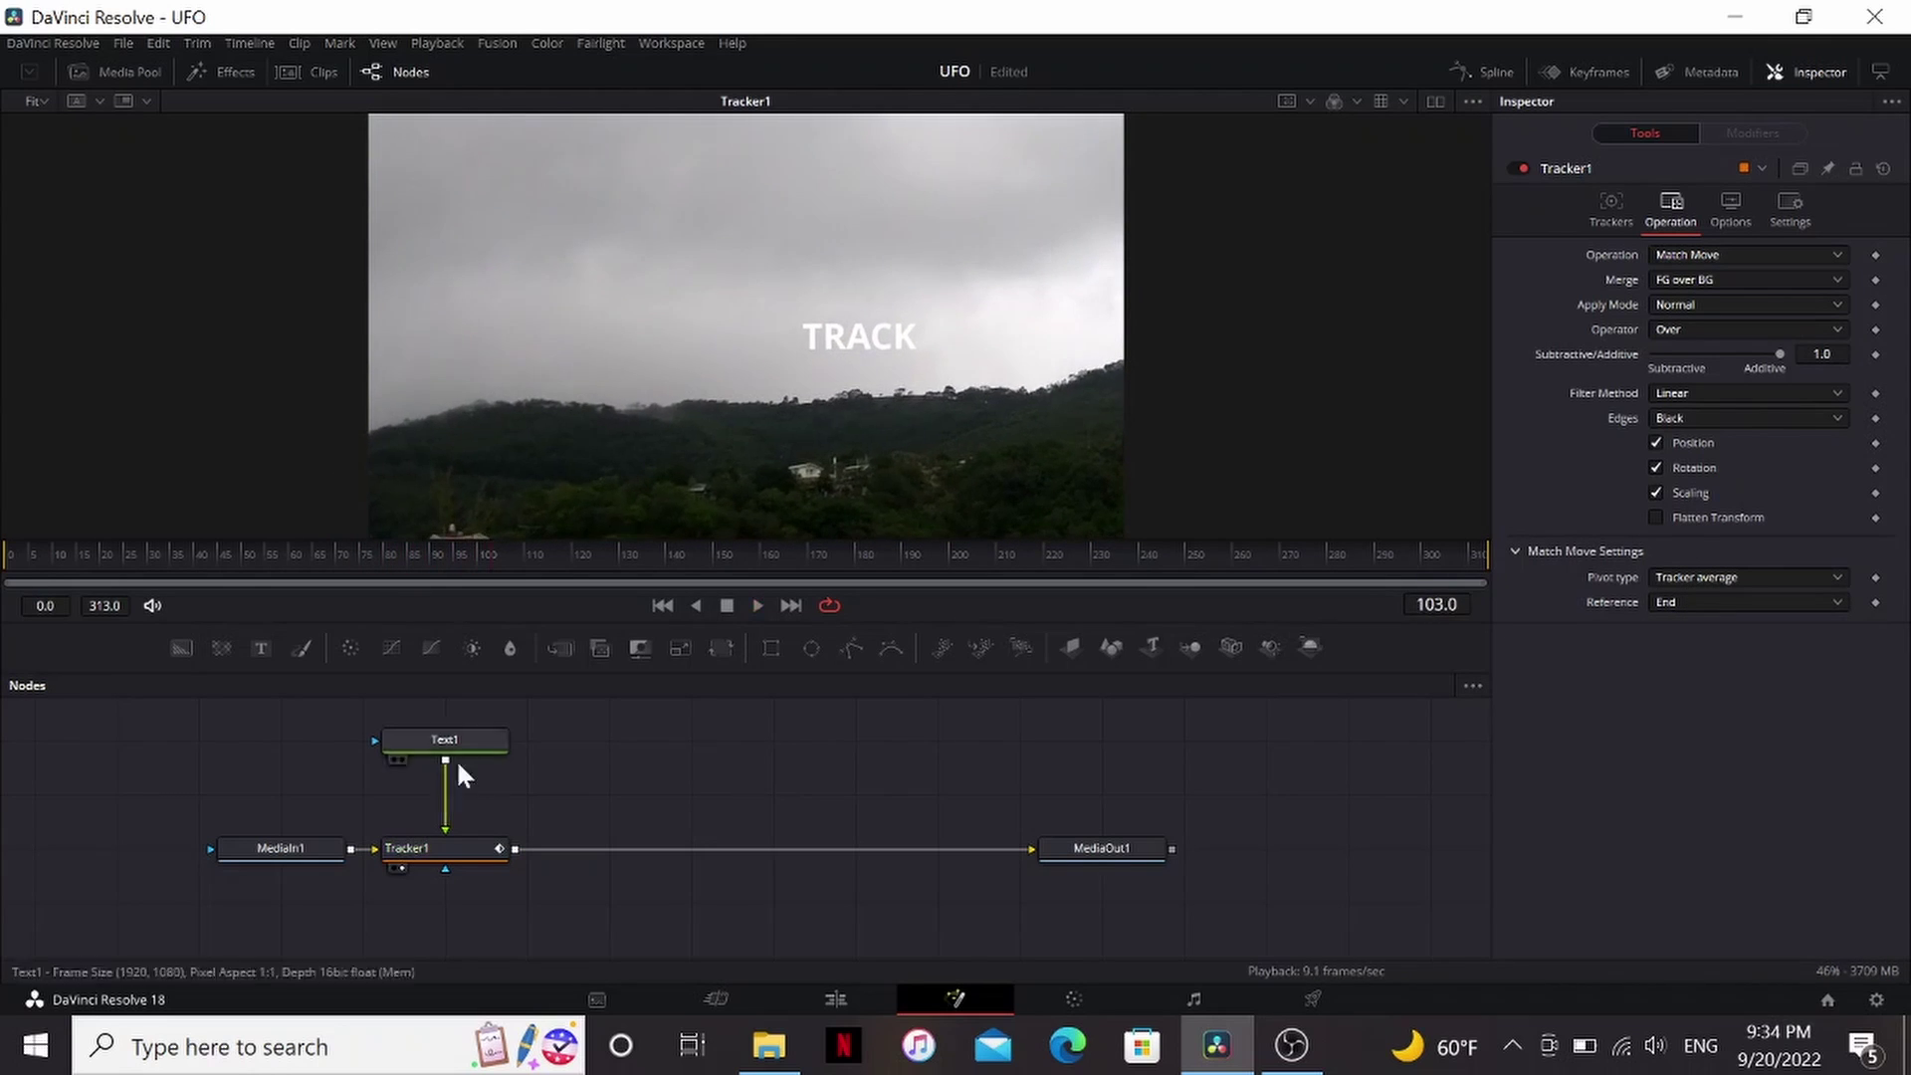
left_click(456, 748)
key("Delete")
left_click_drag(181, 648, 445, 831)
left_click(791, 606)
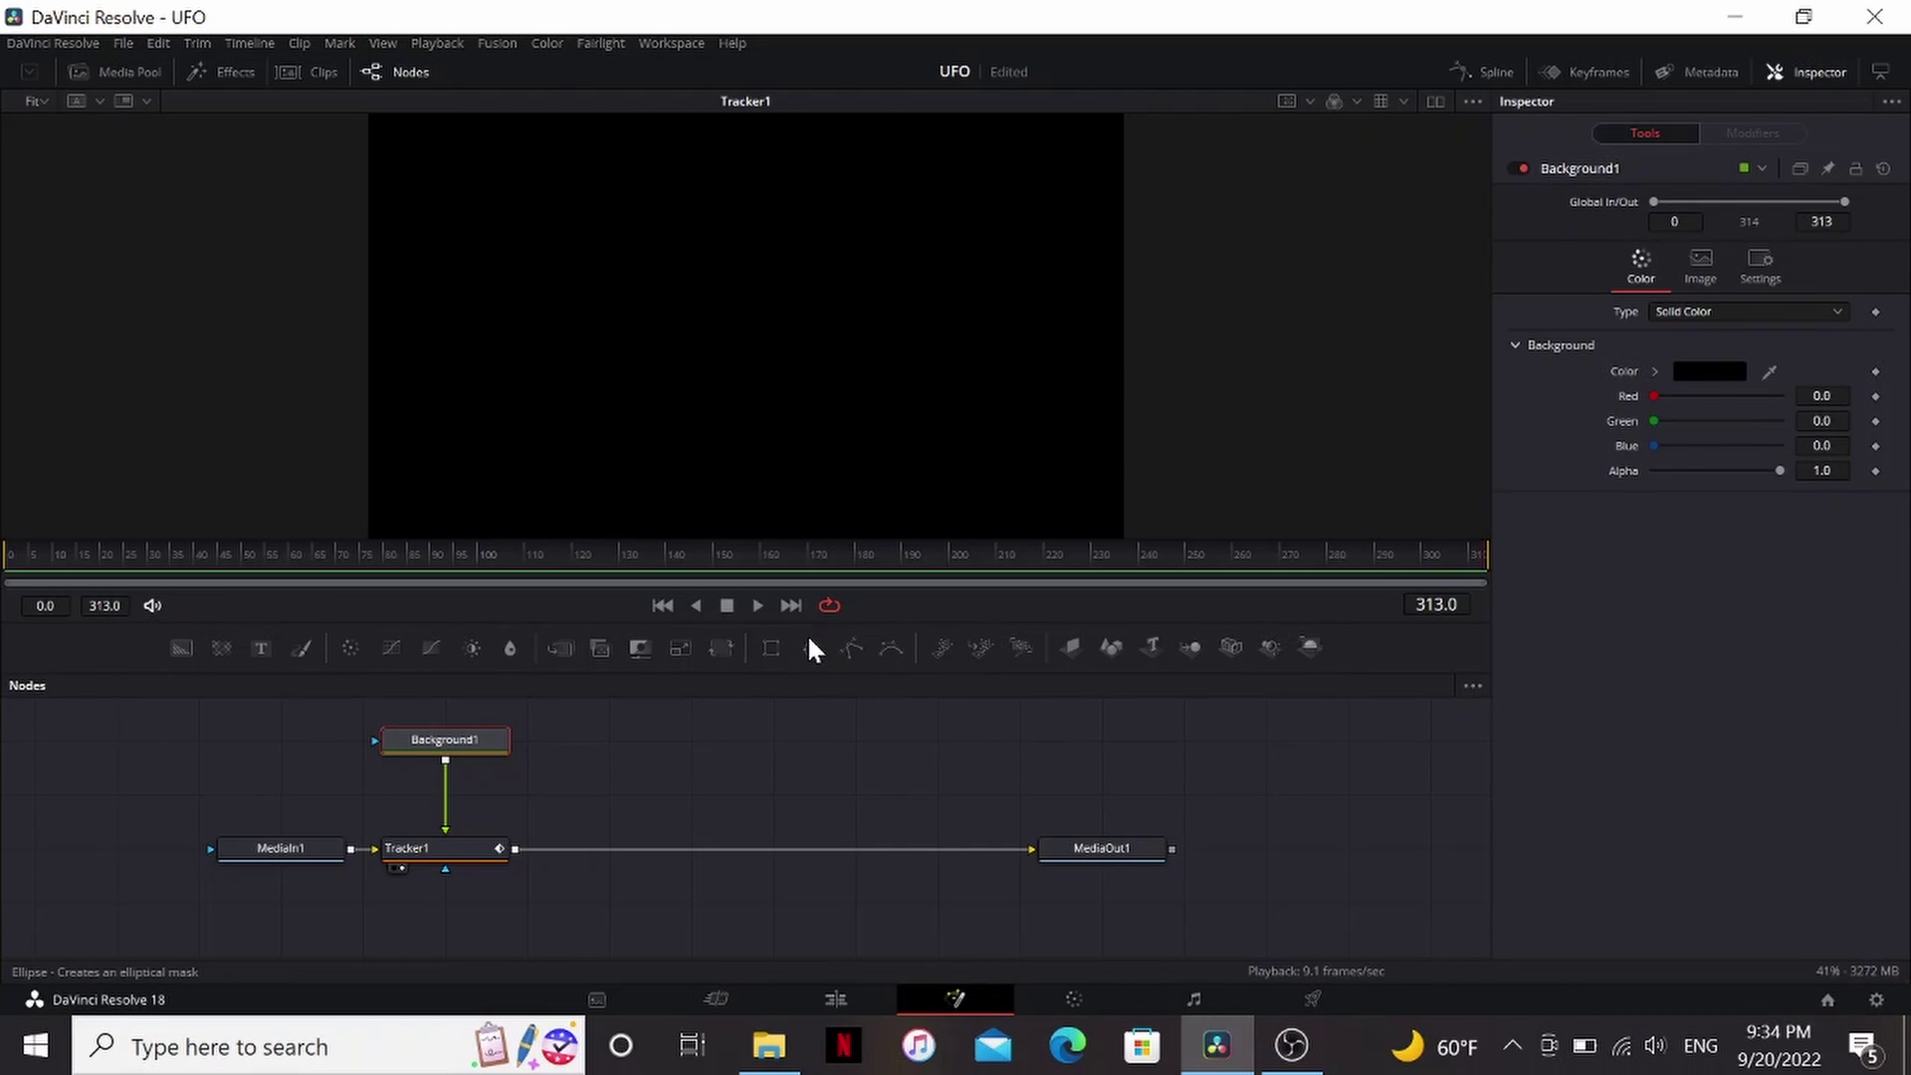
left_click(811, 648)
Step: Shrink the ellipse to width 0.016246, height 0.004336 and sample Background1's colour from the sky
left_click_drag(742, 516, 754, 353)
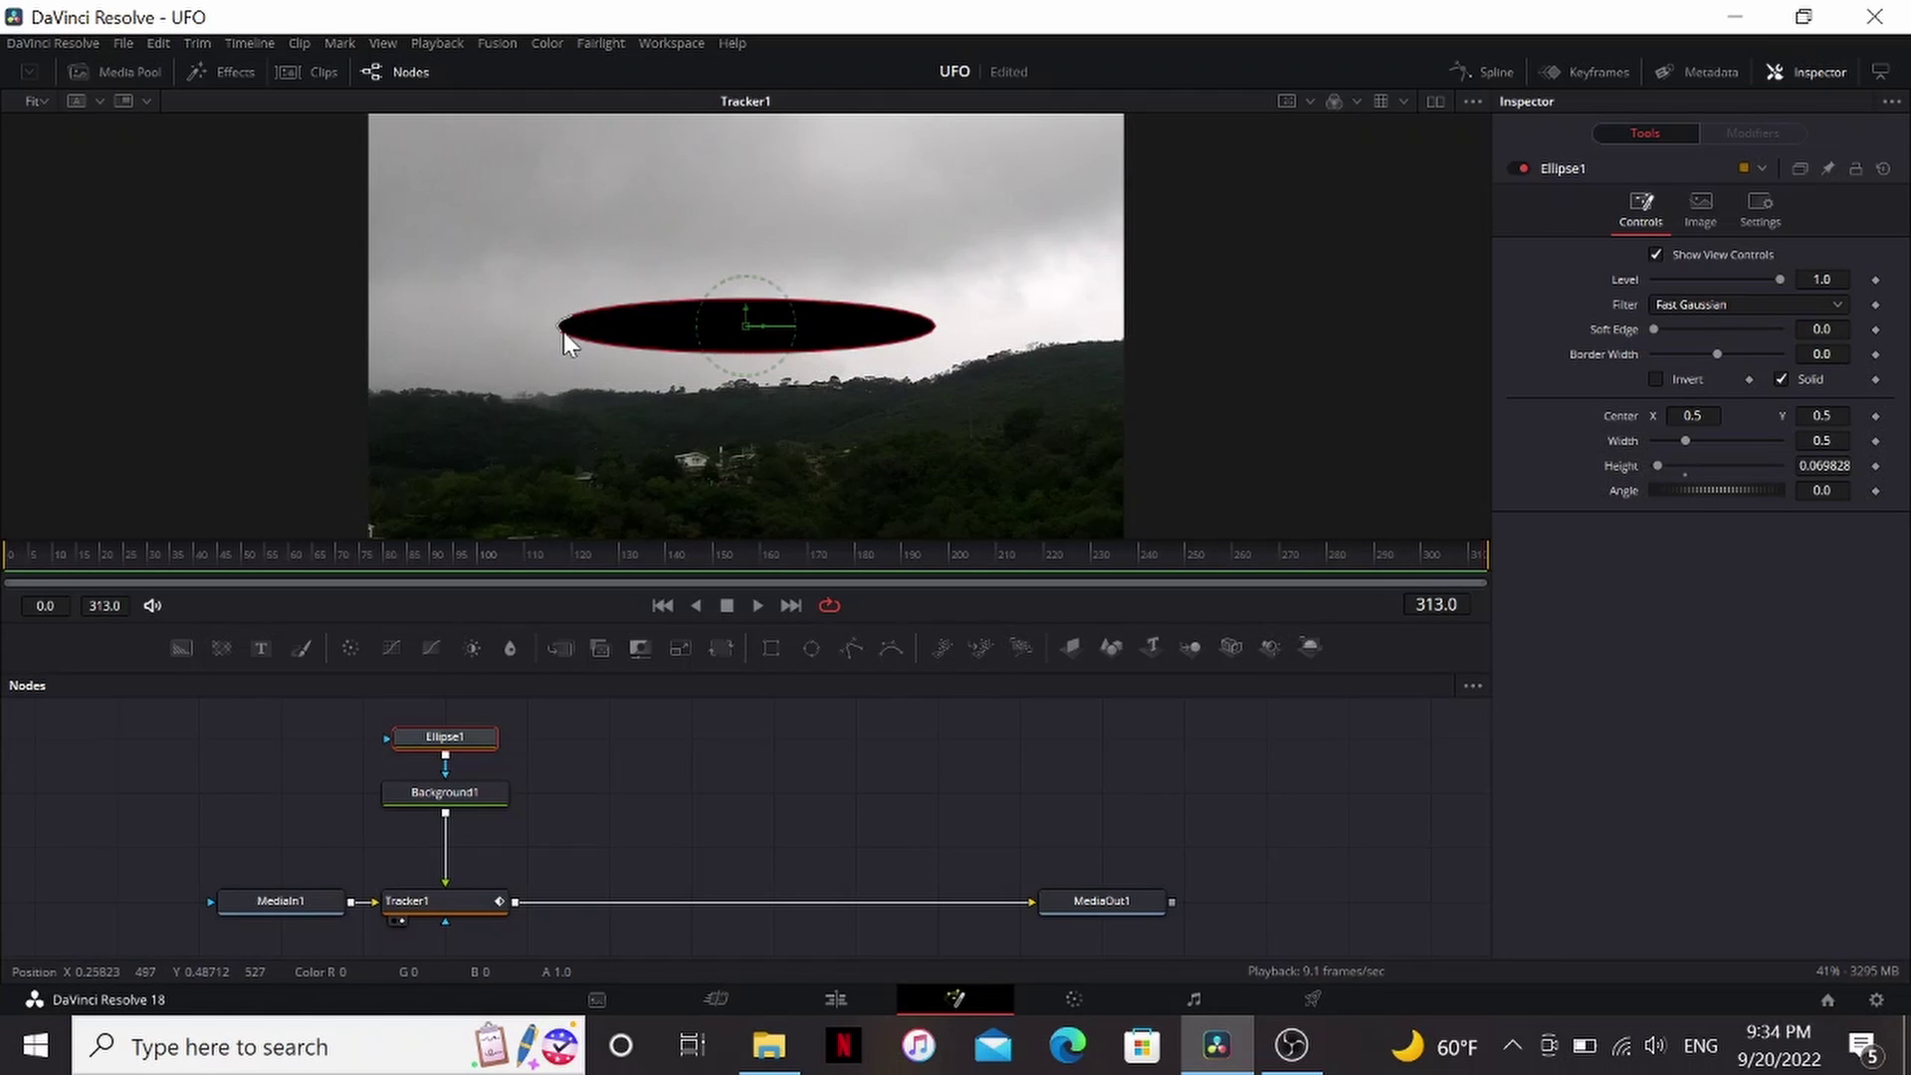
left_click_drag(564, 332, 721, 319)
scroll(721, 319, "up", 2)
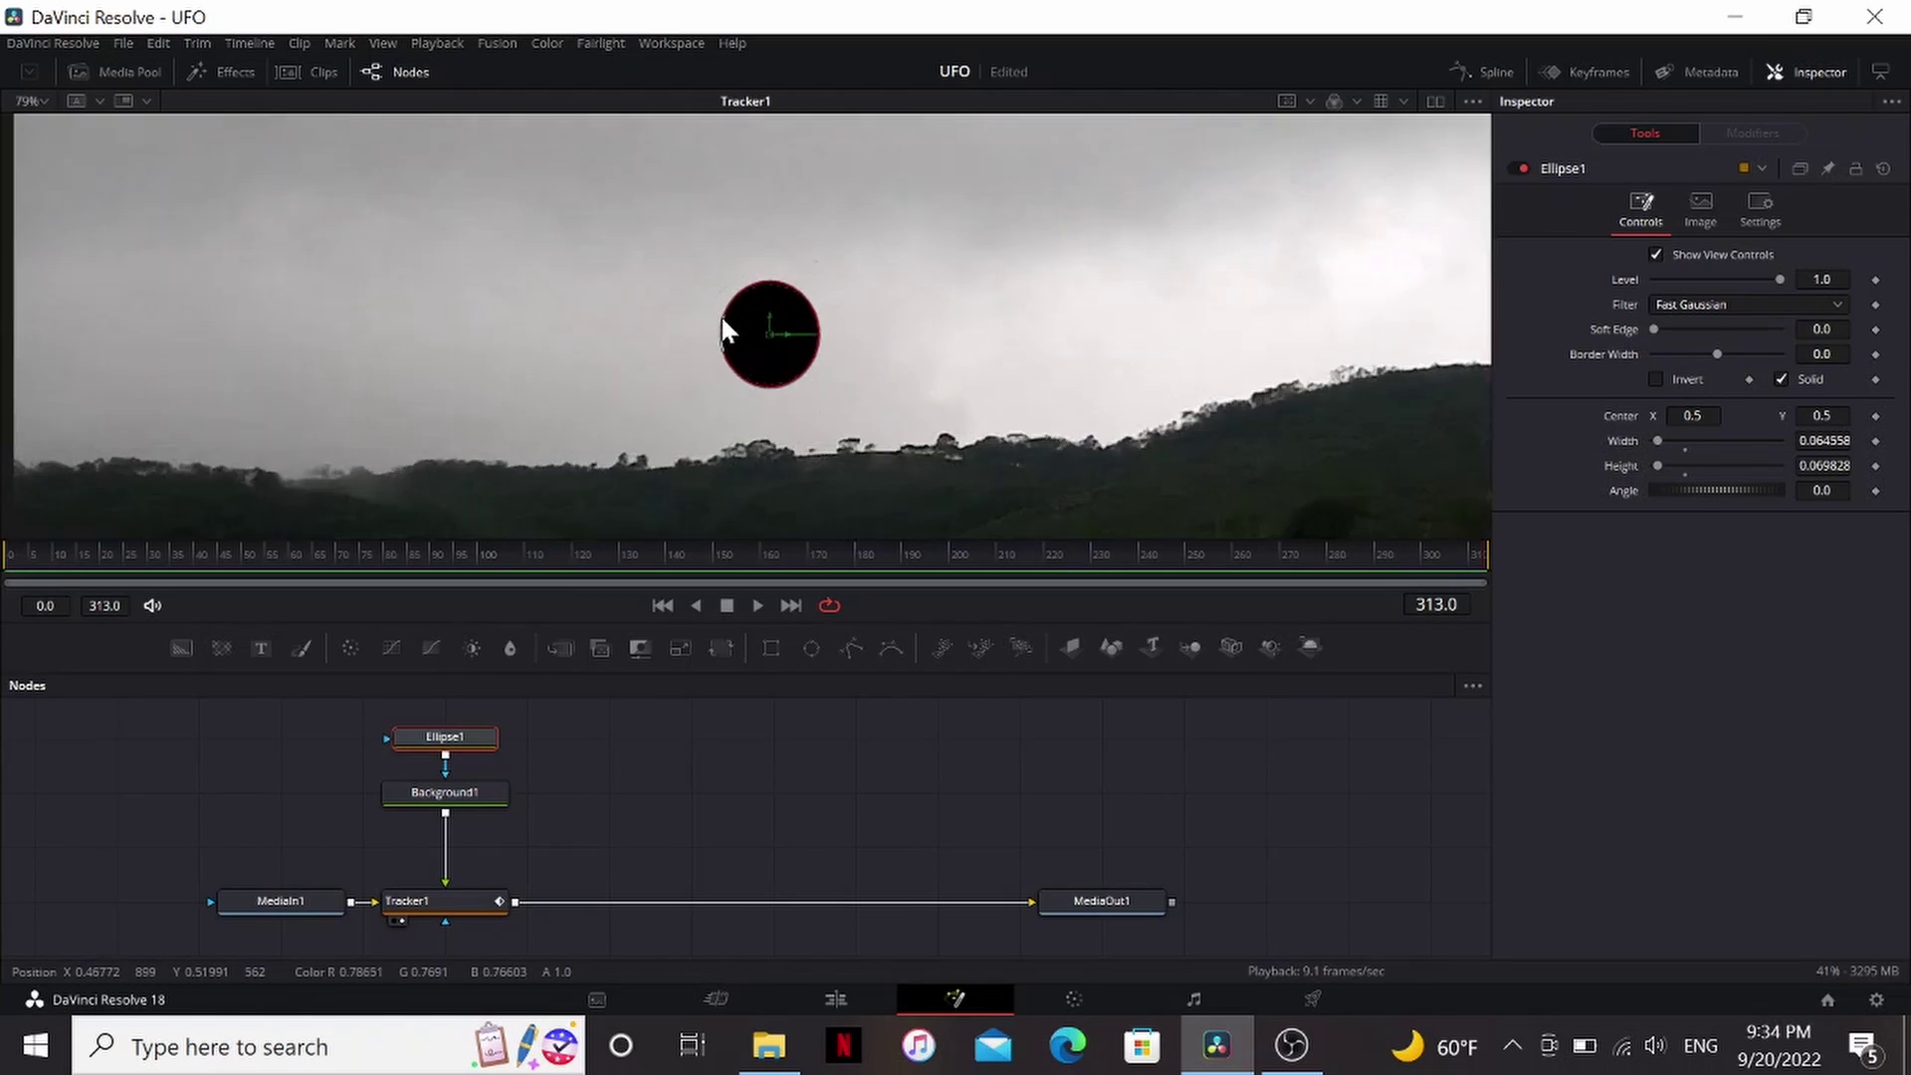
scroll(778, 266, "down", 2)
left_click(444, 793)
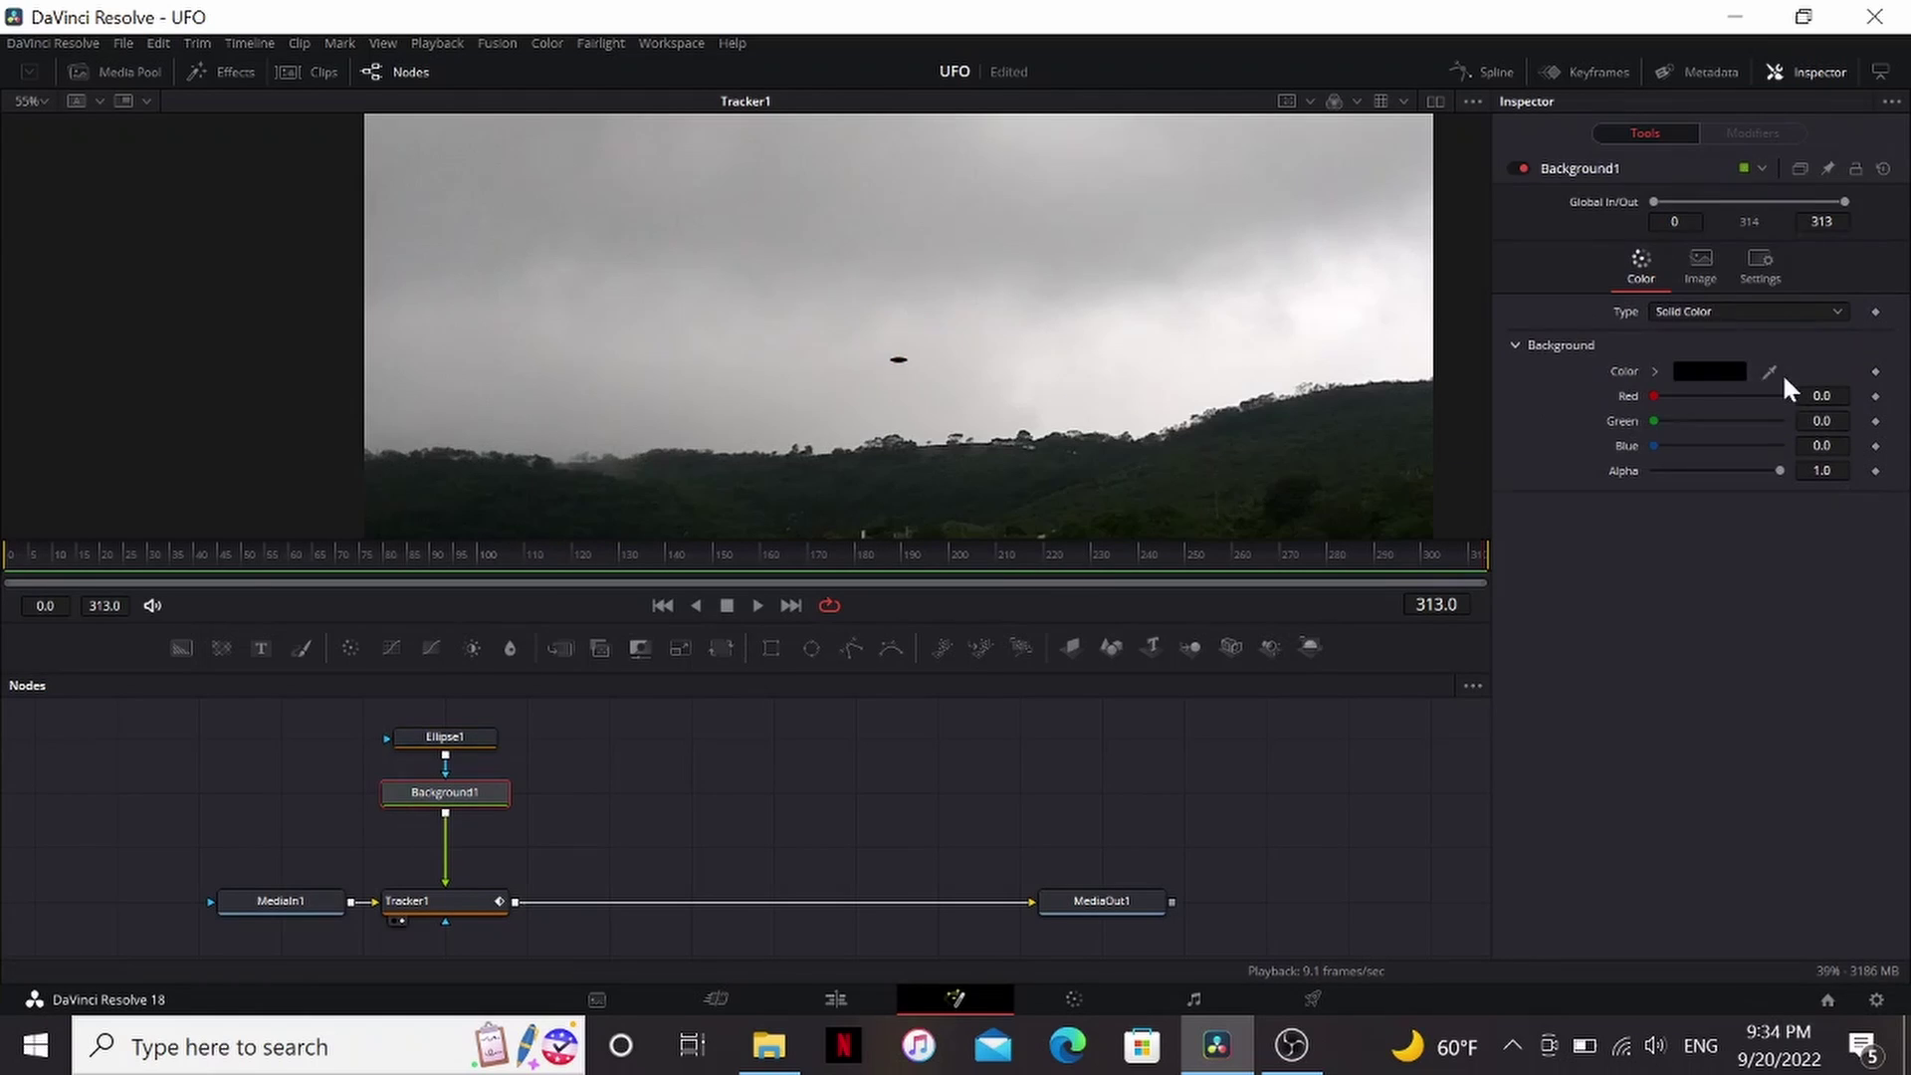
left_click_drag(1772, 372, 897, 468)
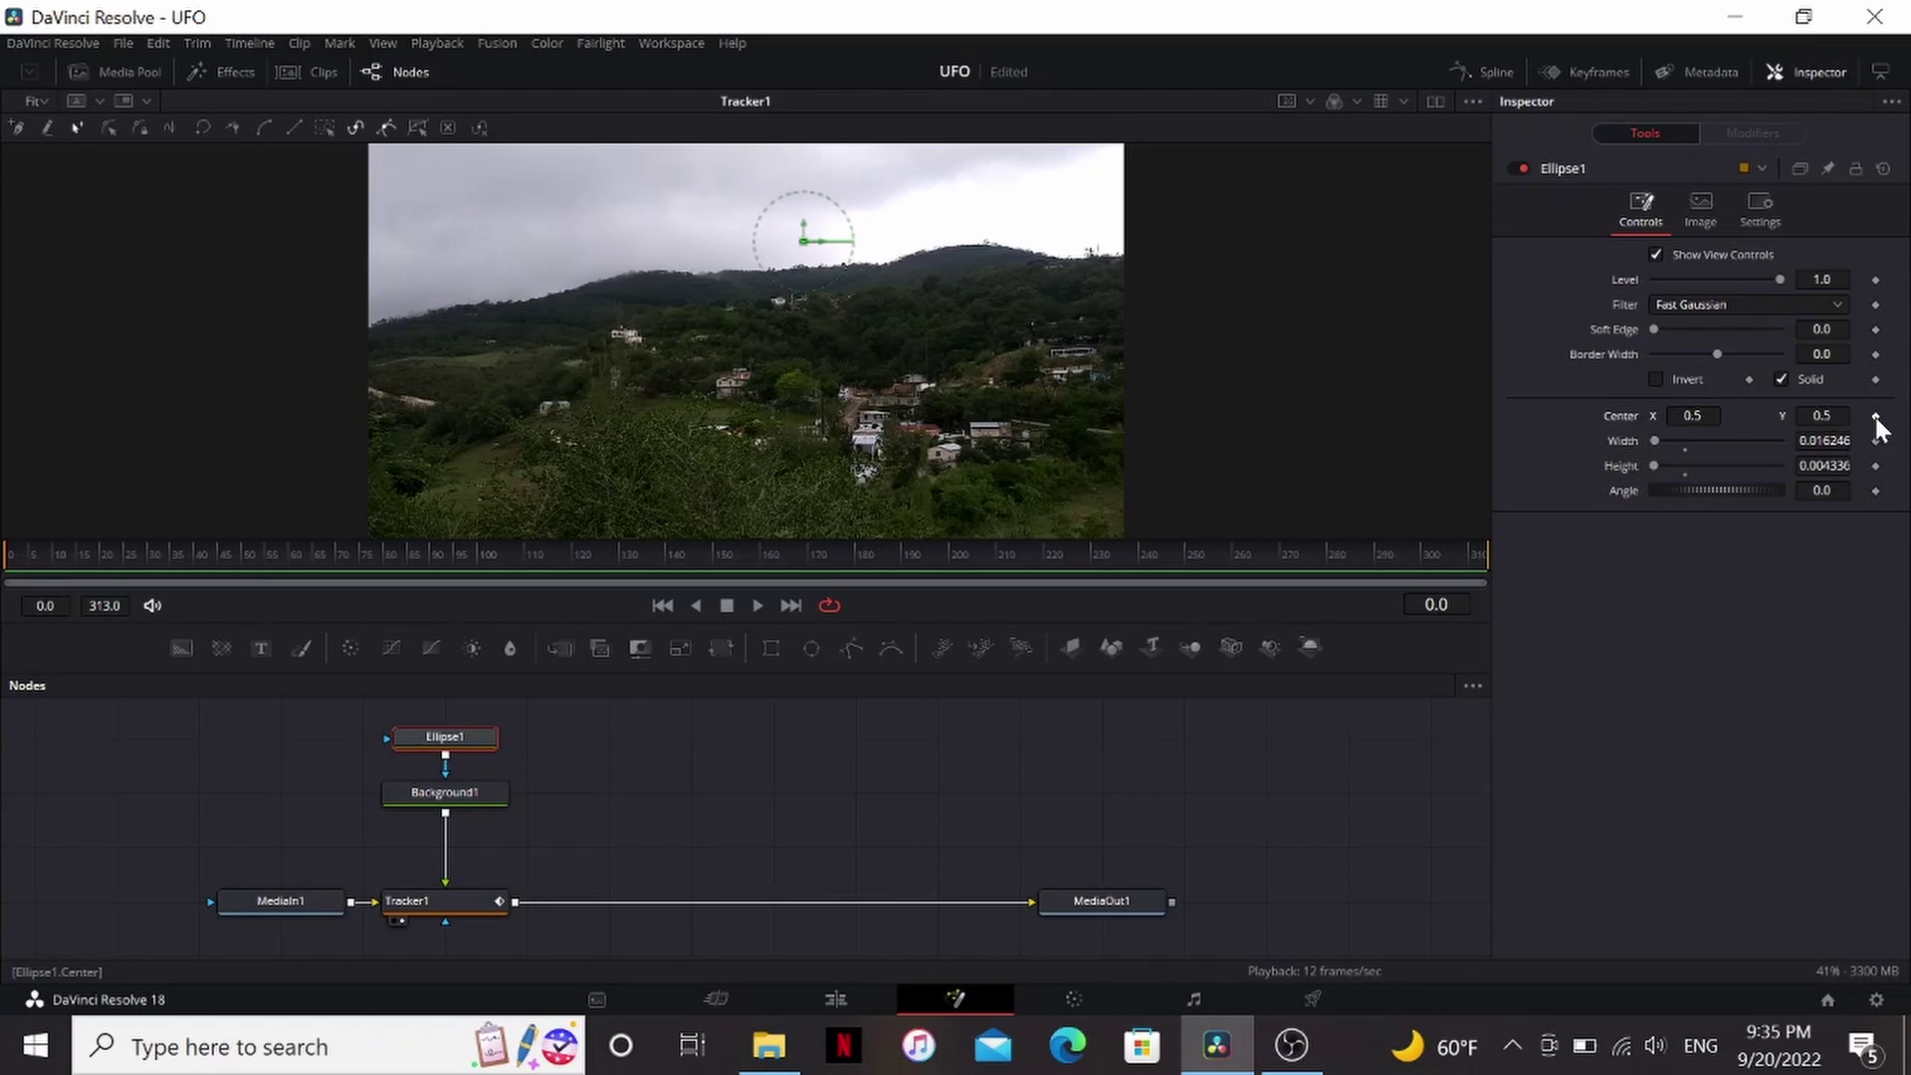
Step: Keyframe the ellipse centre so the UFO travels from the upper-left sky to the right
left_click(1877, 418)
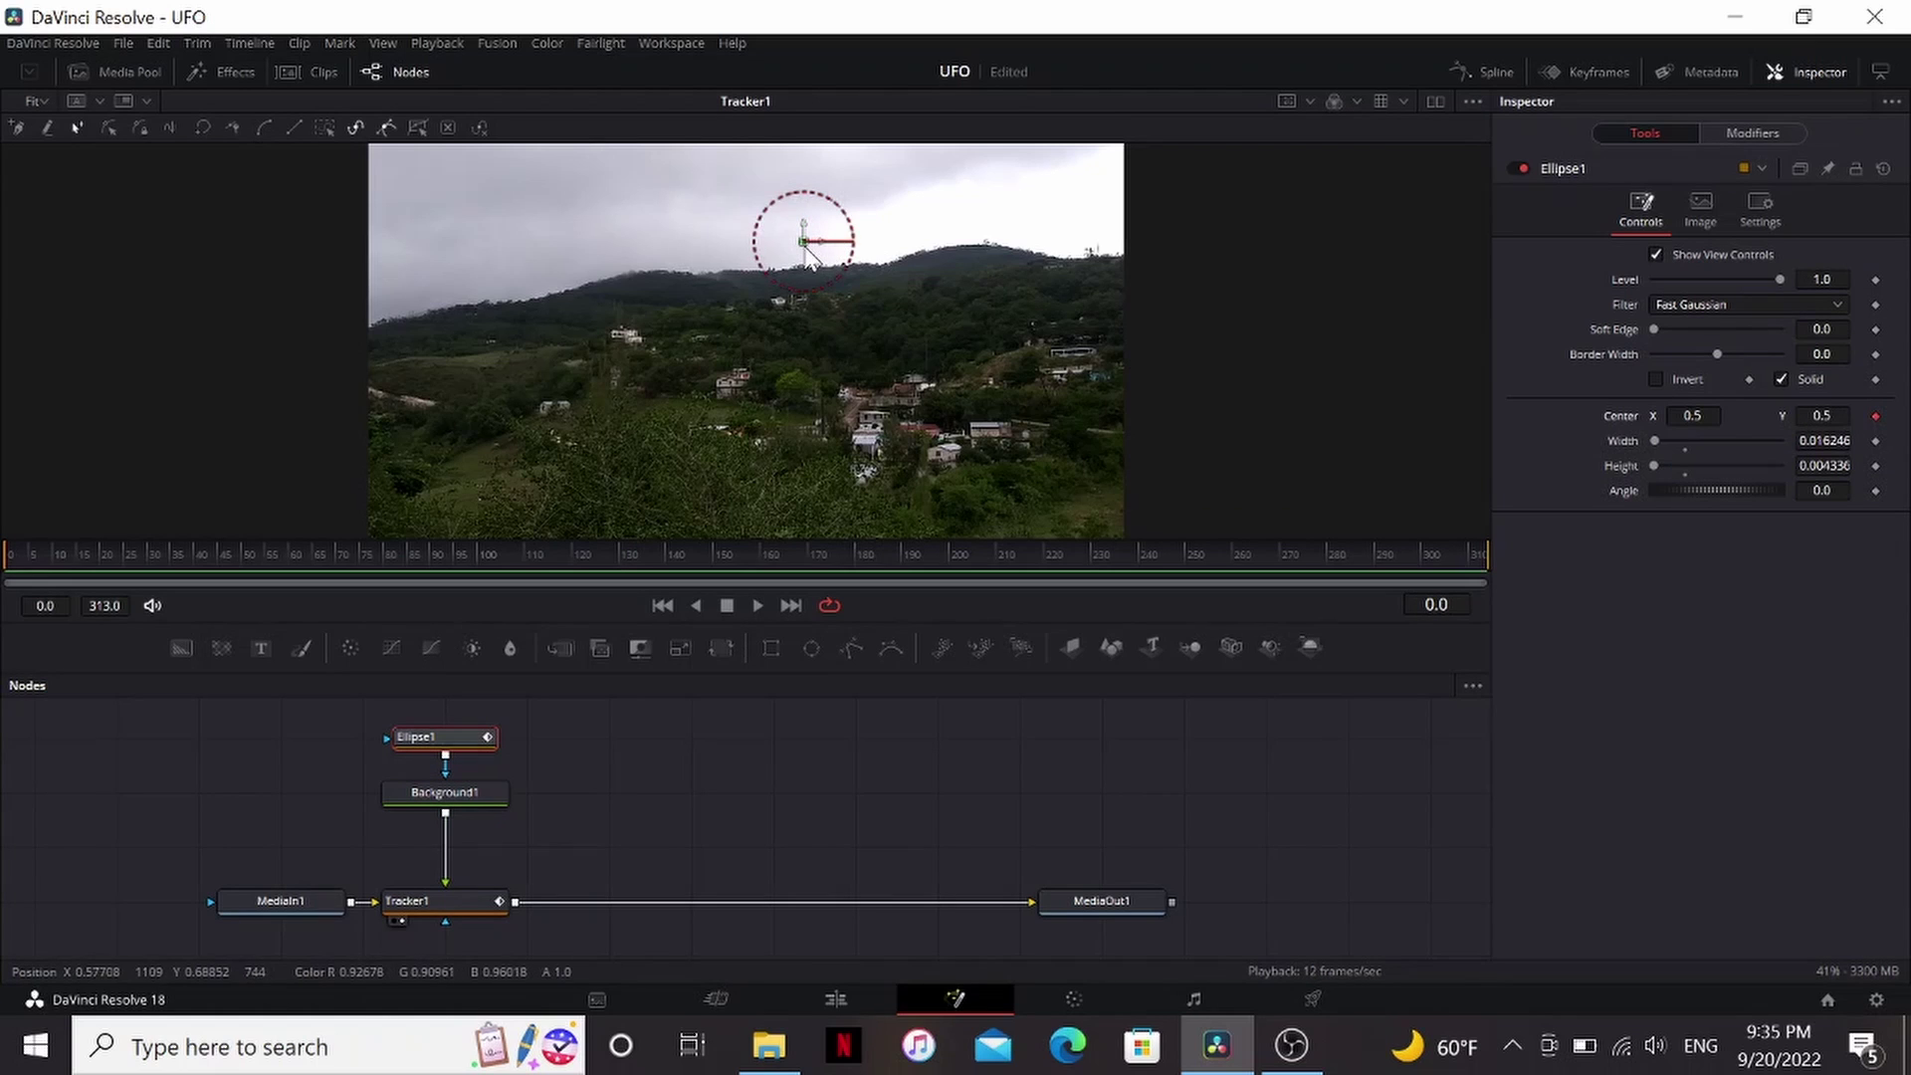
left_click_drag(806, 251, 709, 211)
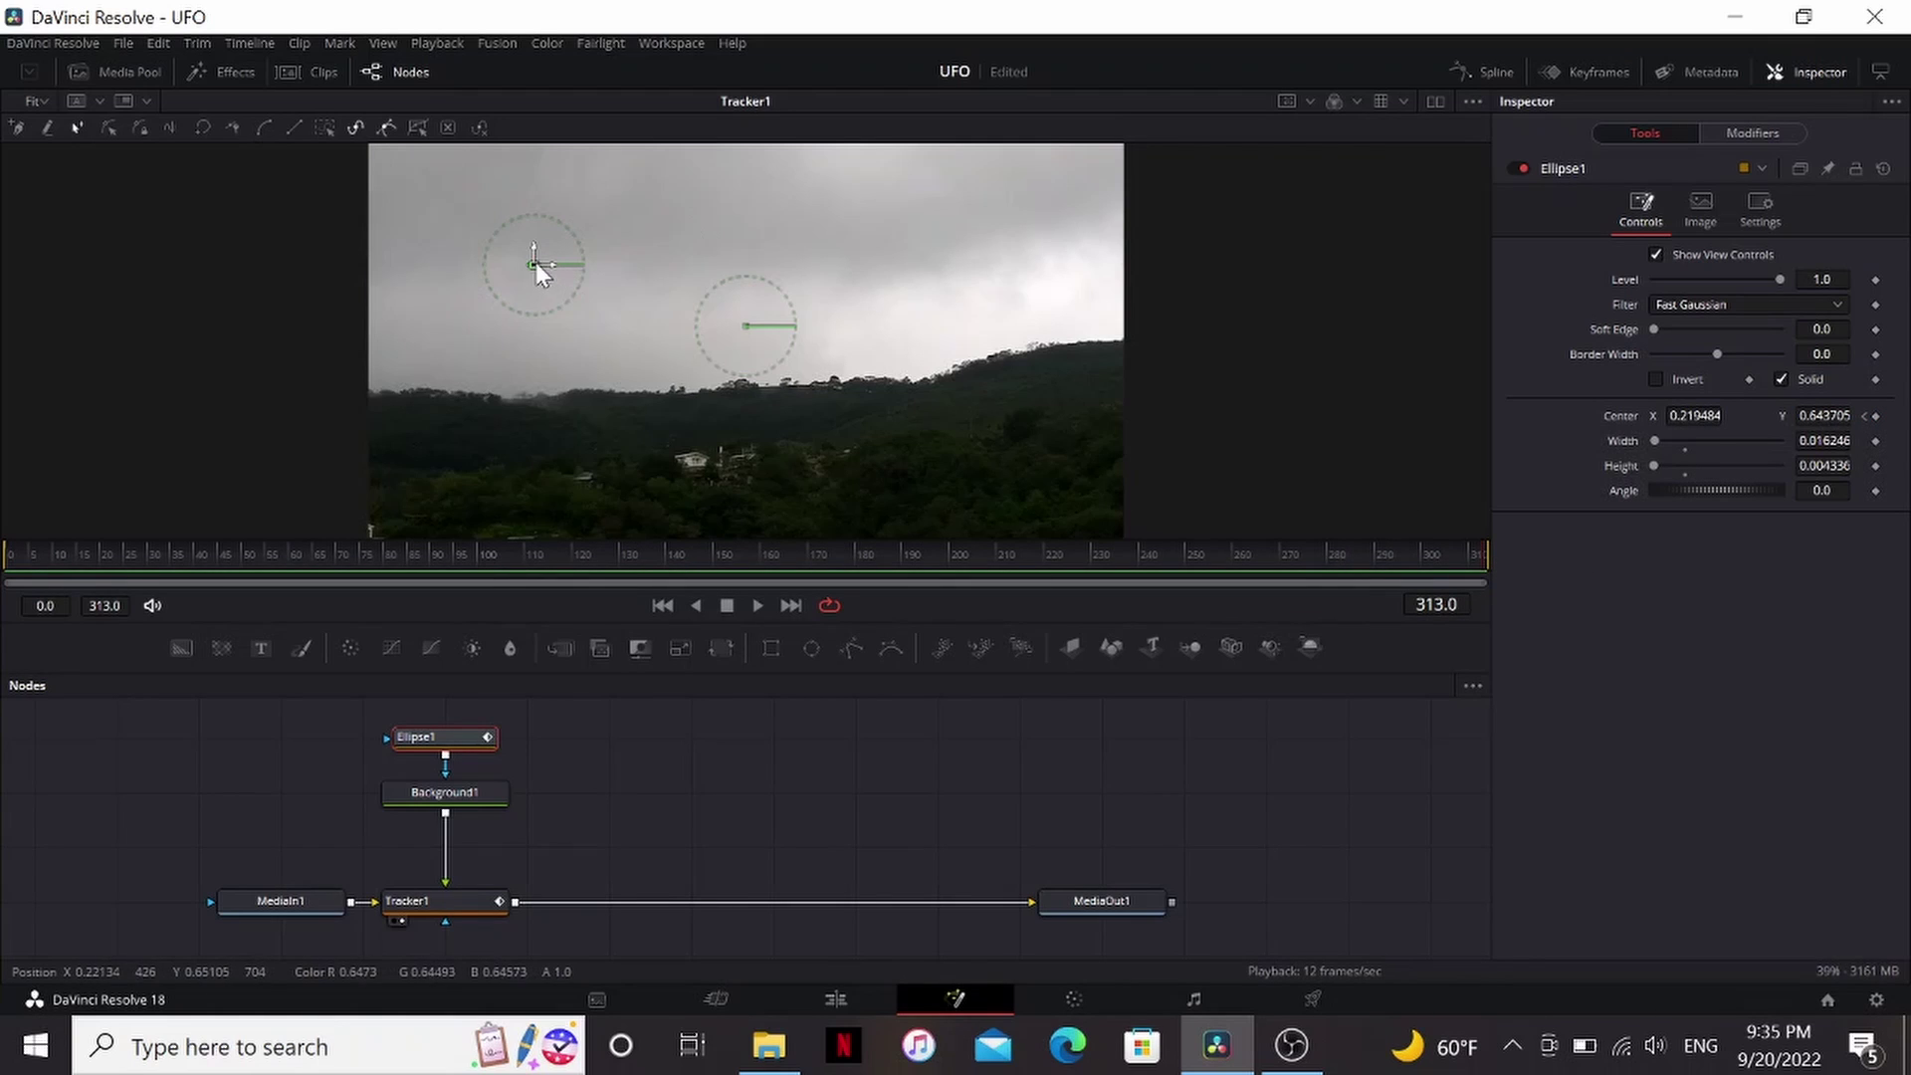
left_click_drag(534, 264, 990, 329)
left_click(333, 553)
Step: Enable Motion Blur on Tracker1 at Quality 6 and preview the playback
left_click(480, 908)
left_click(479, 907)
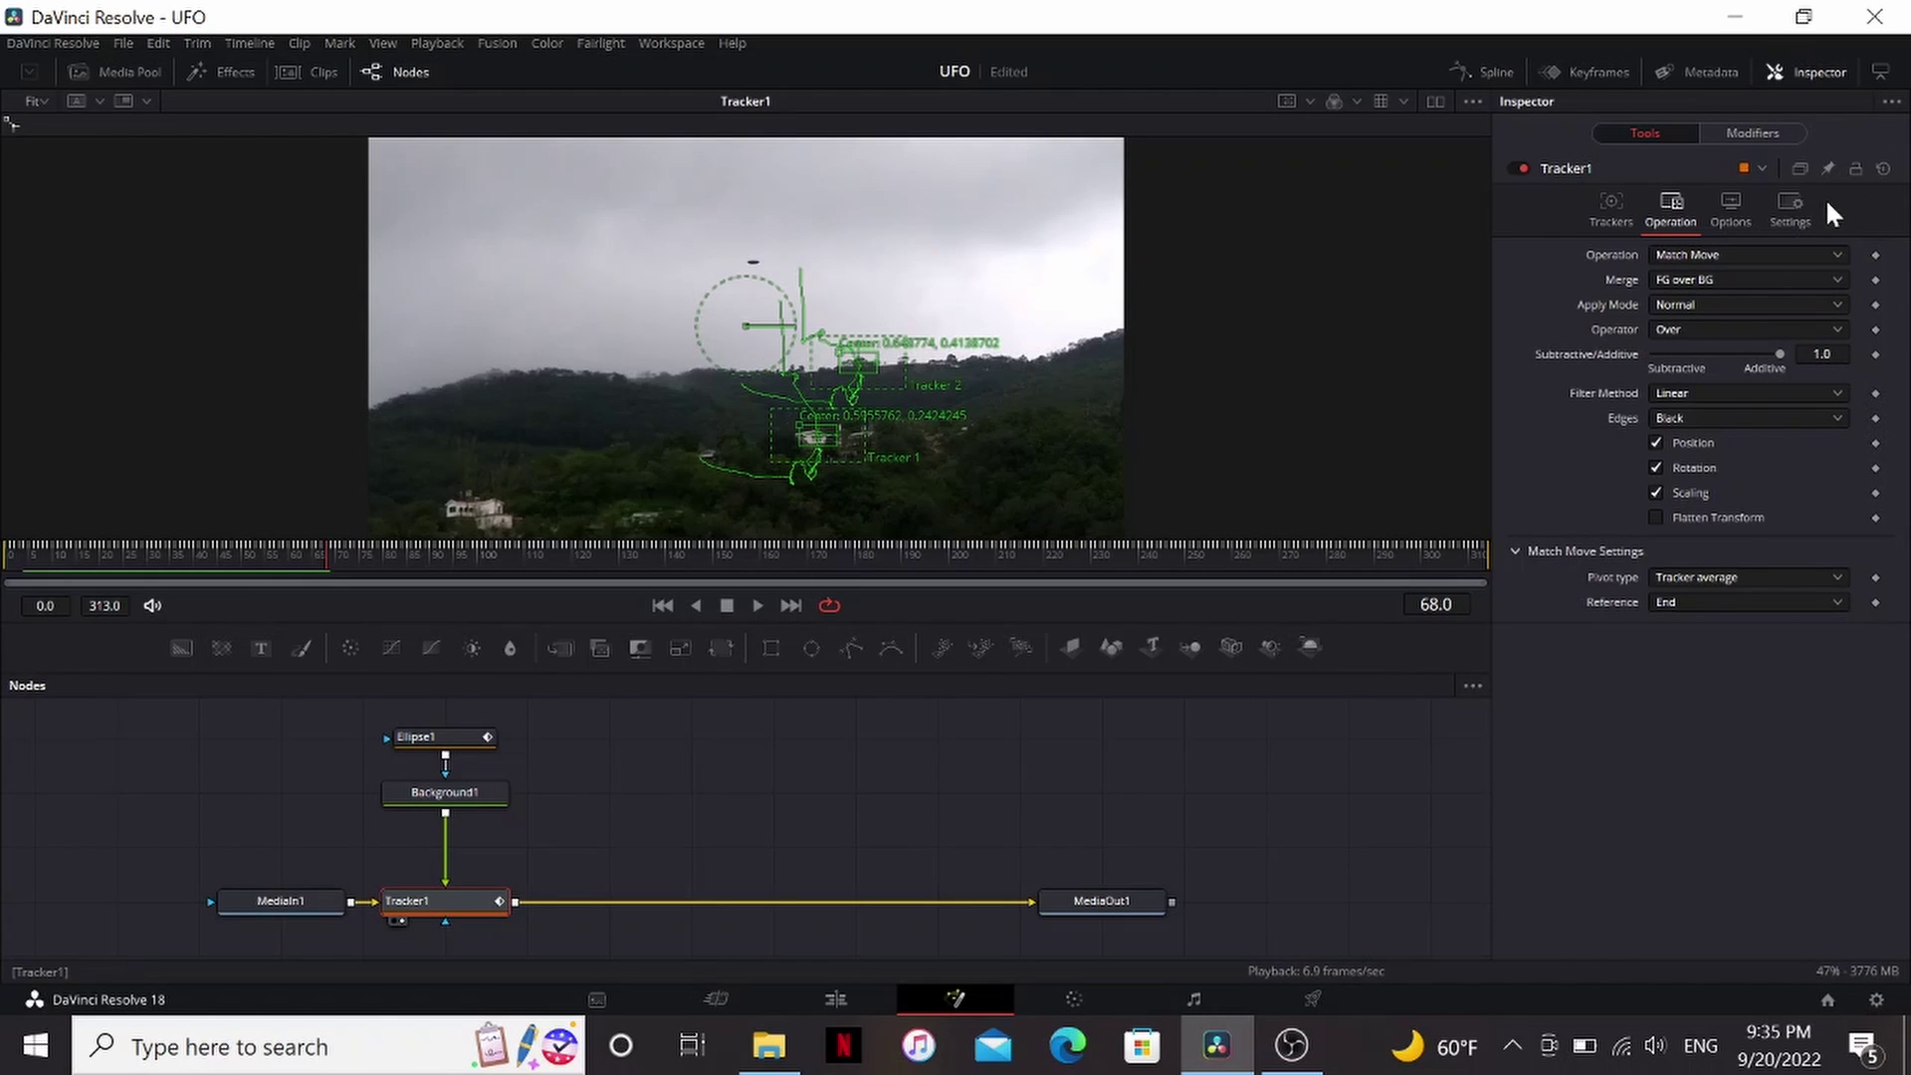
left_click(1792, 211)
left_click(1656, 464)
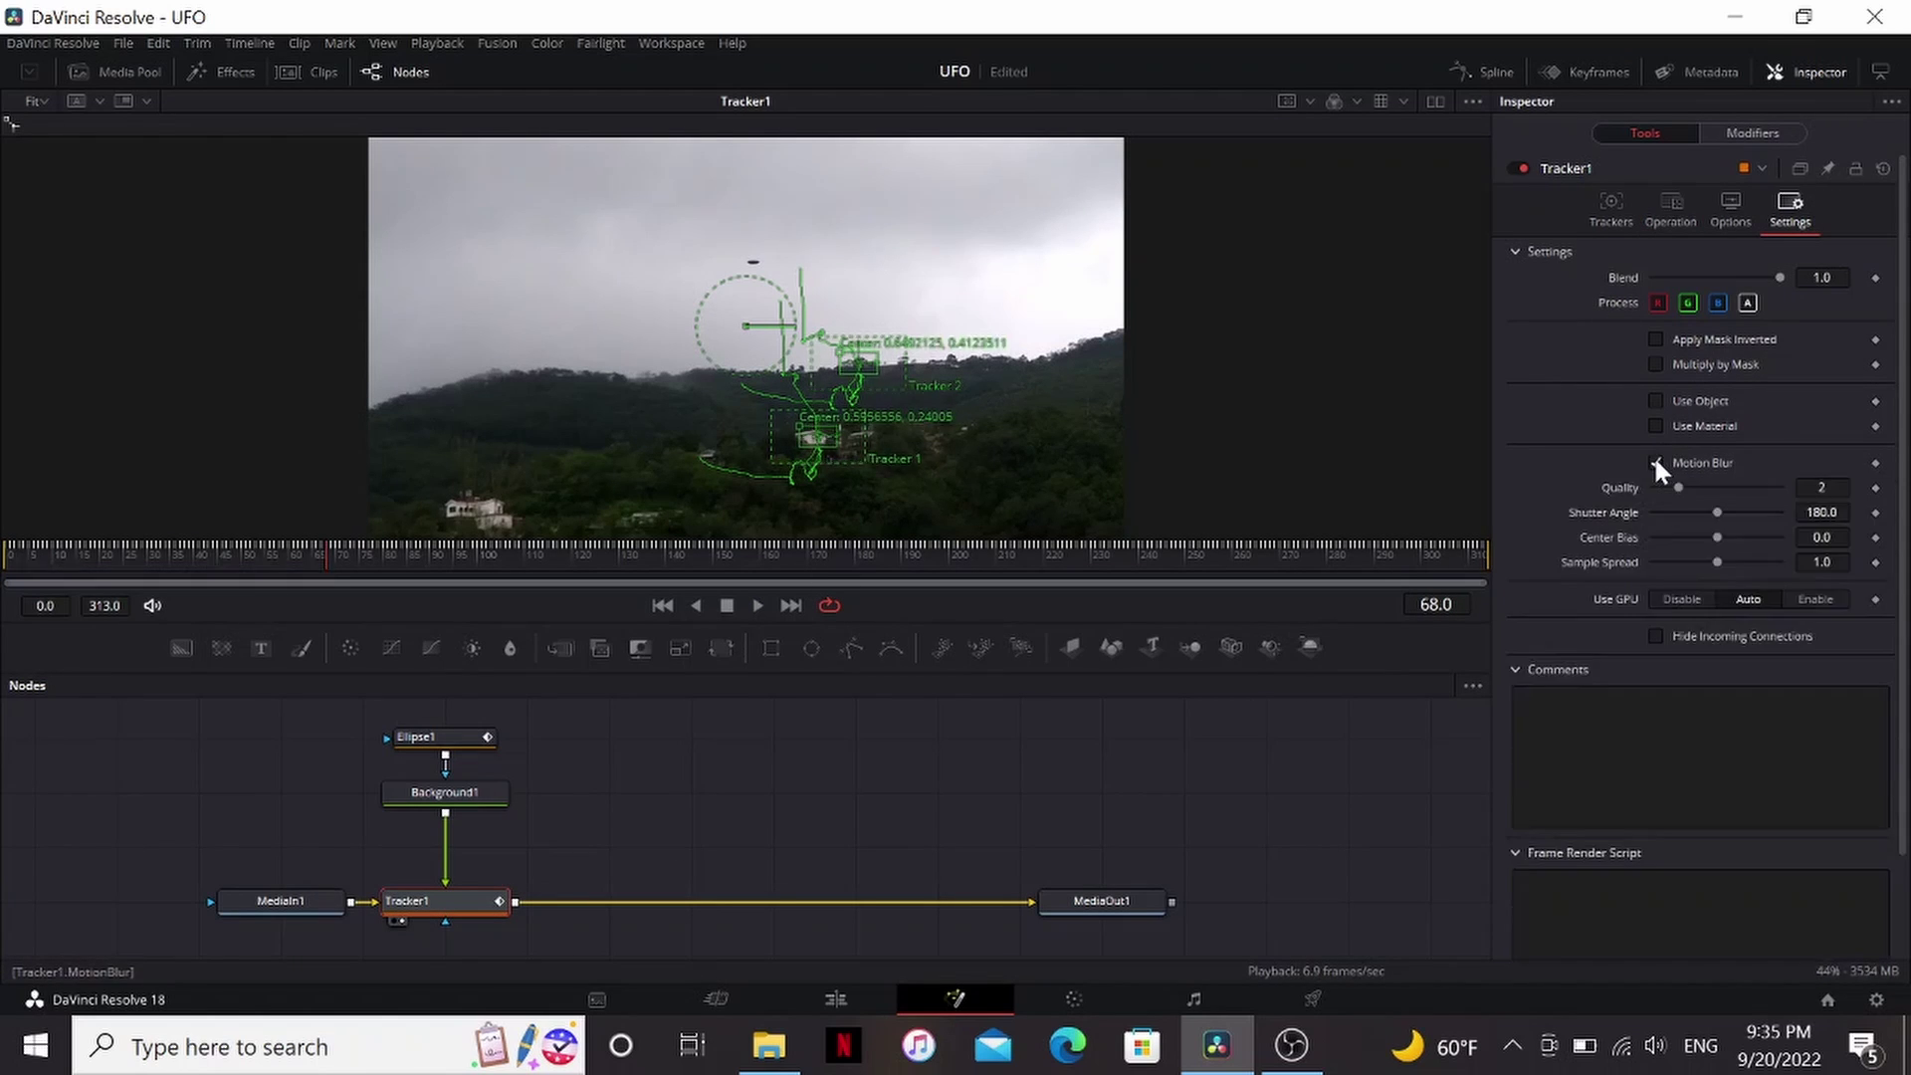
left_click_drag(1716, 493, 1730, 493)
key("space")
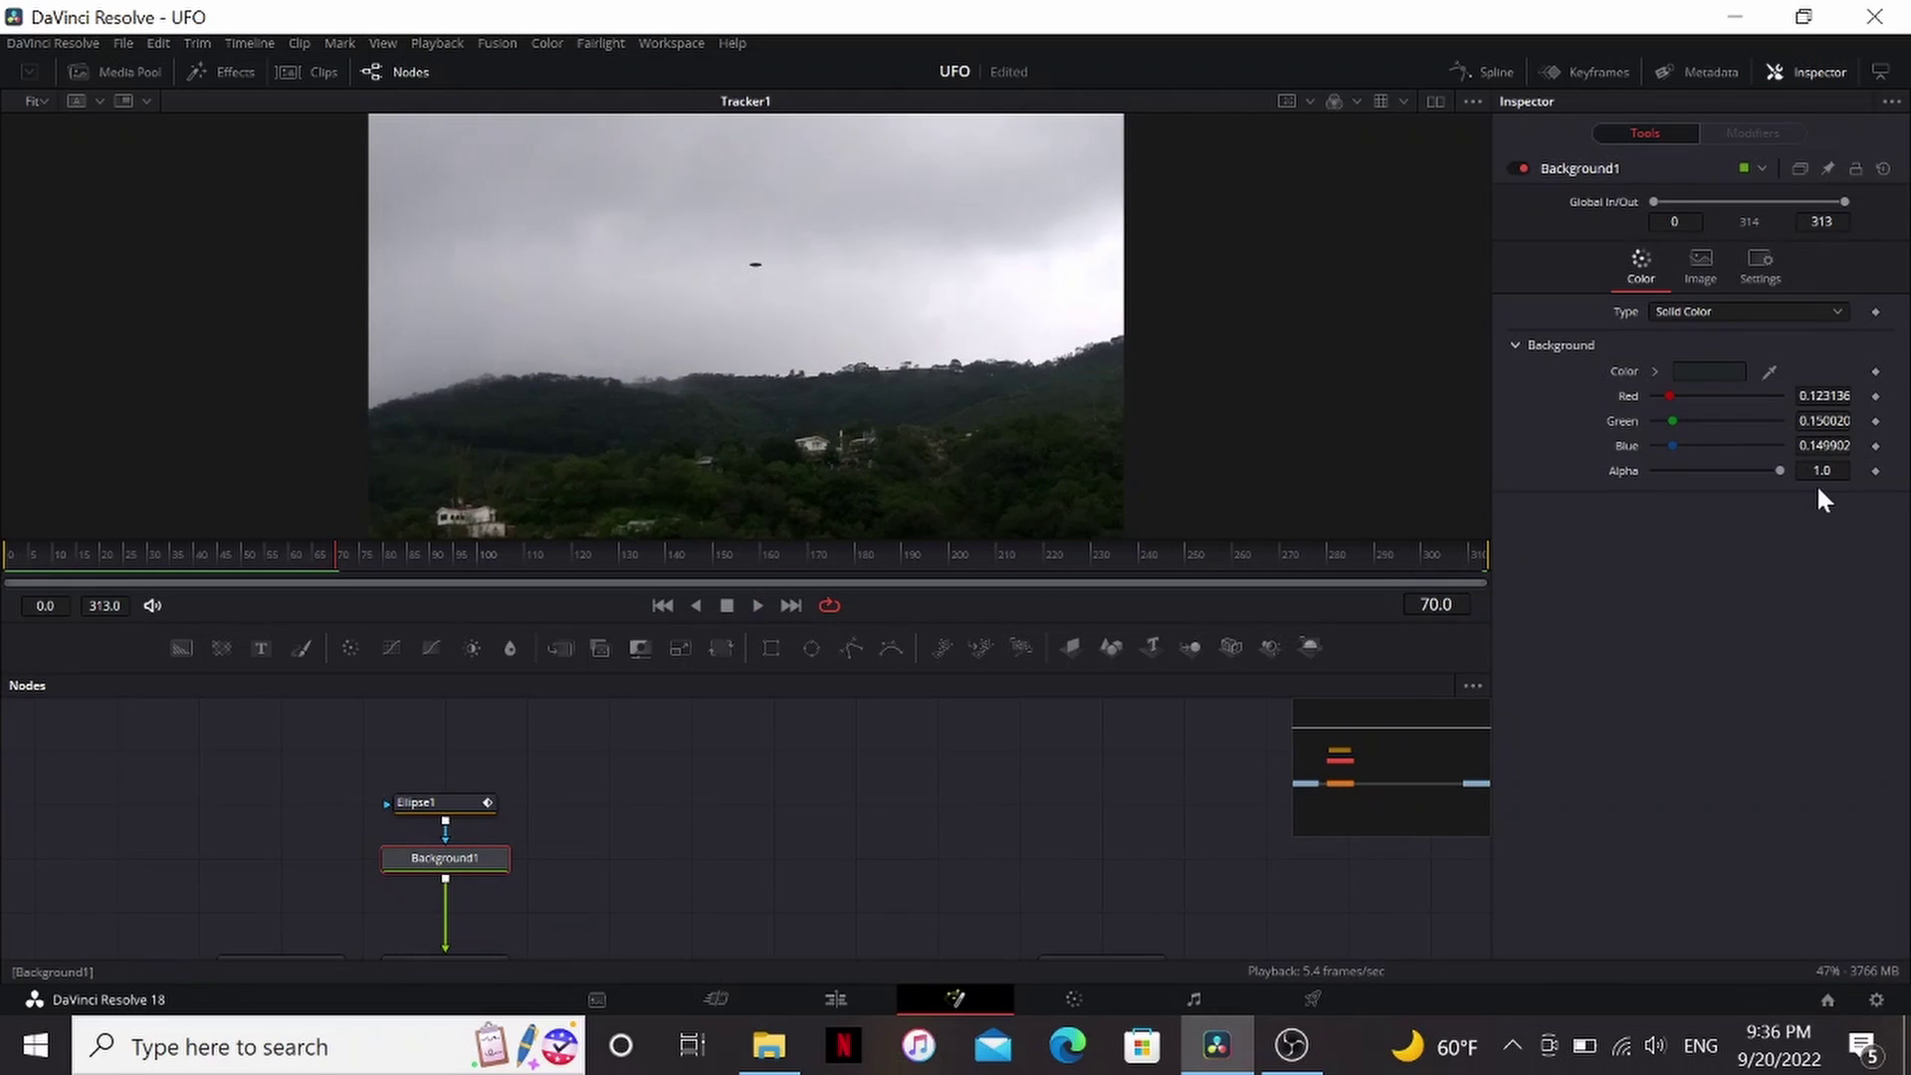
Step: Lower Background1's Alpha to 0.465 and add a Blur node after it
left_click_drag(1776, 468, 1710, 473)
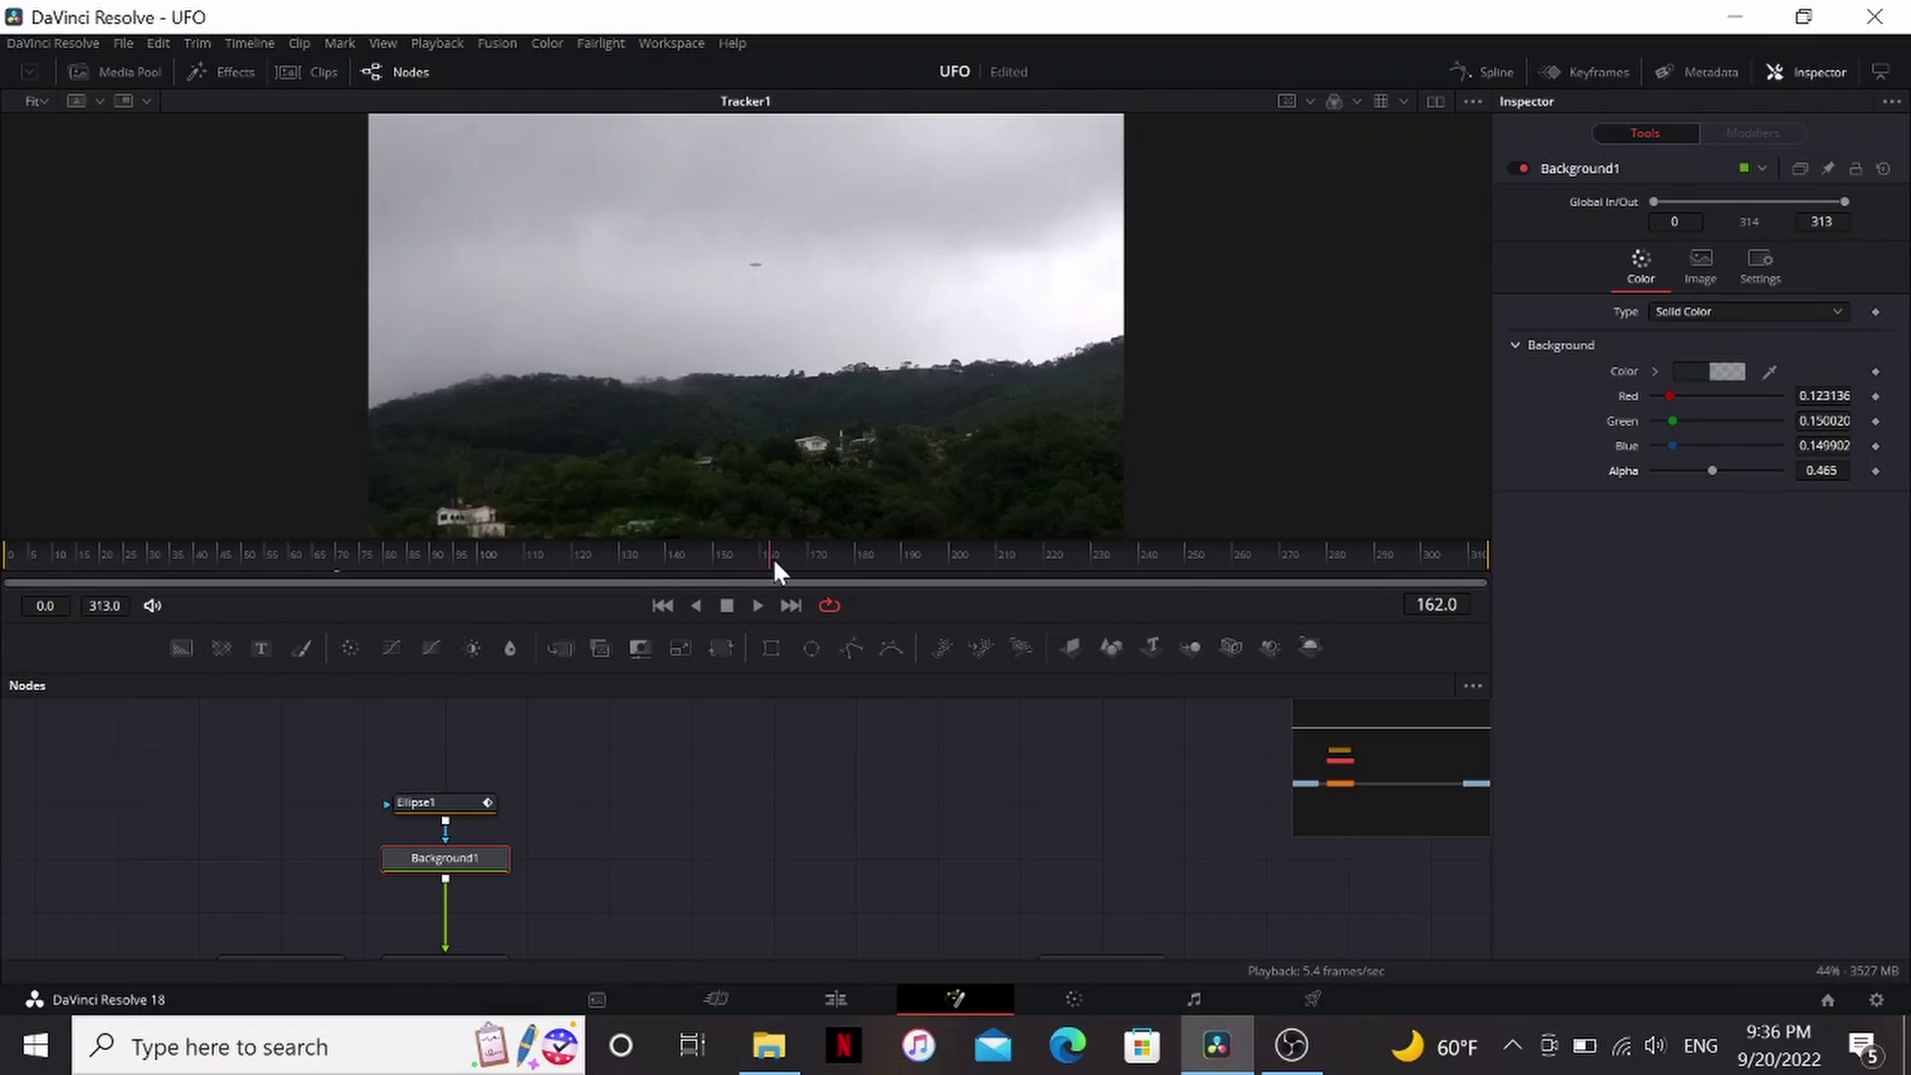
left_click_drag(773, 555, 940, 558)
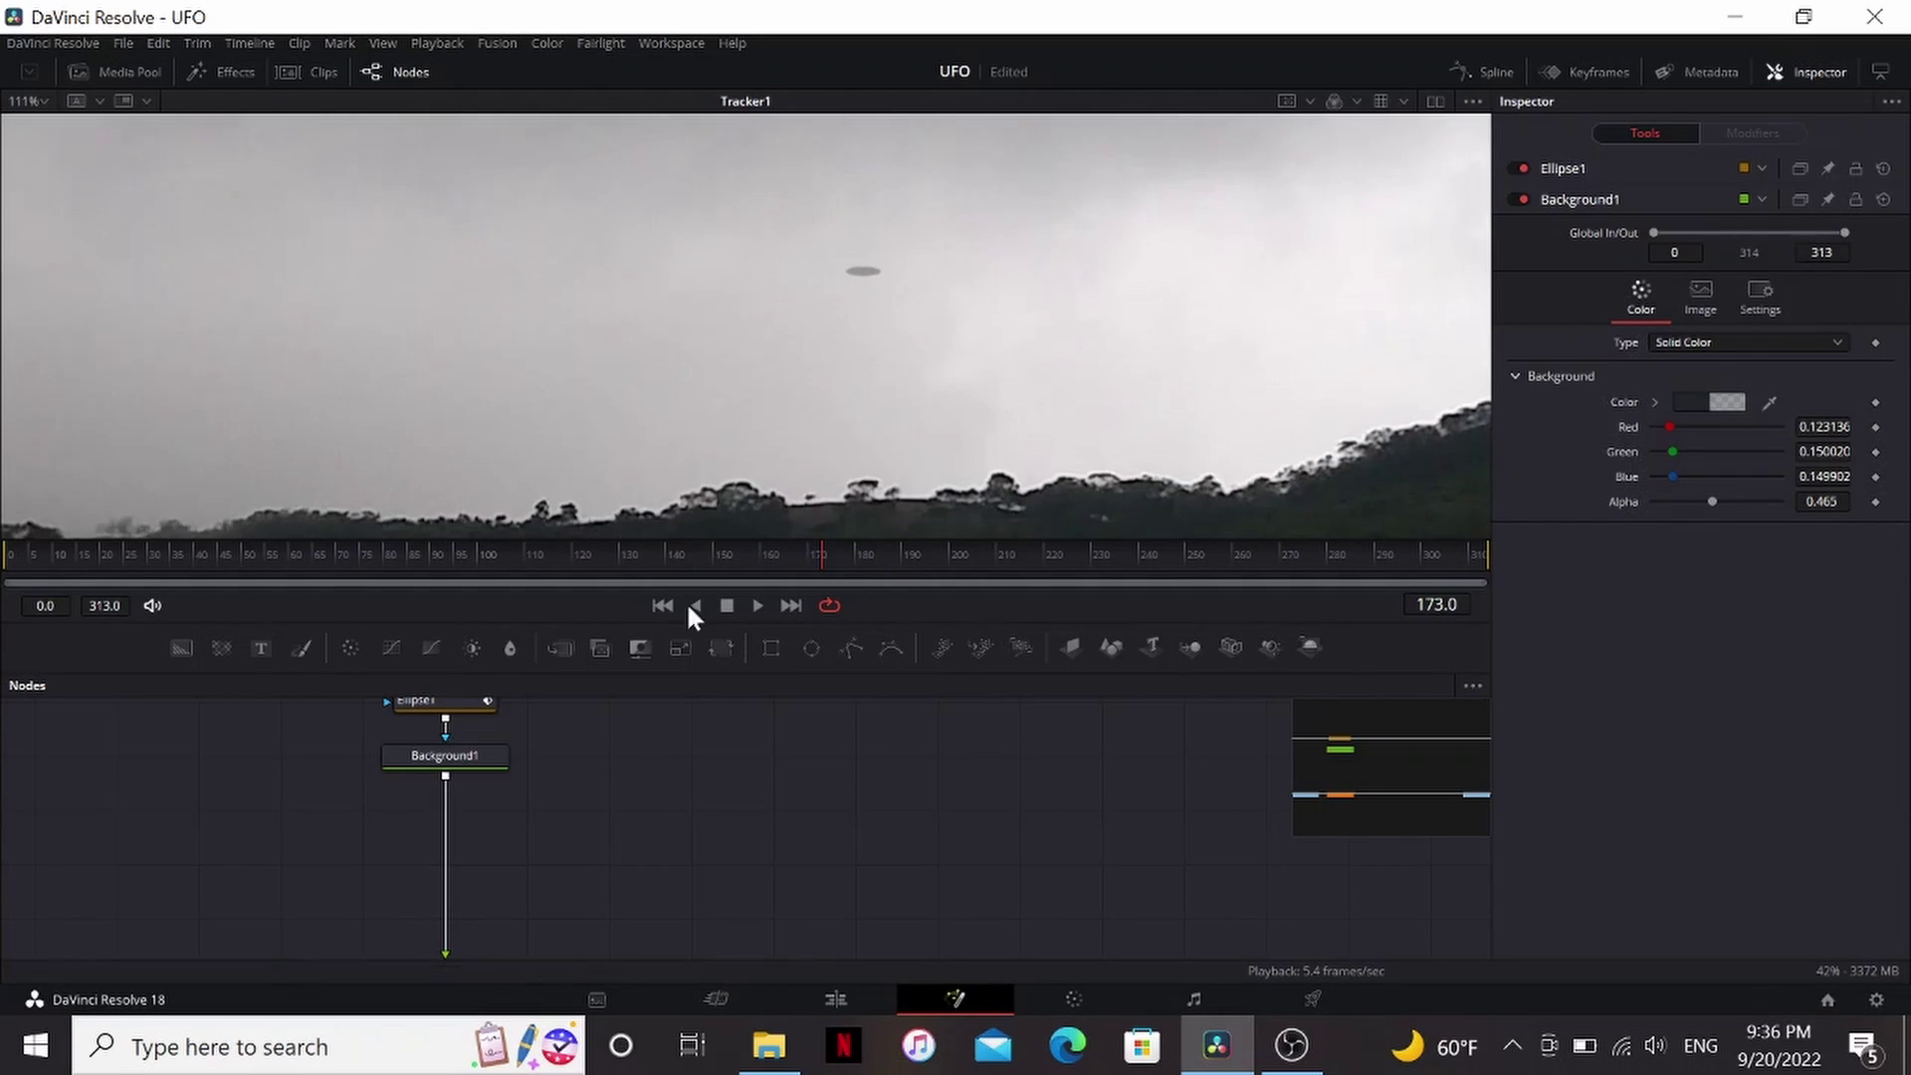
left_click(475, 763)
key("shift+space")
type("blur")
key("Return")
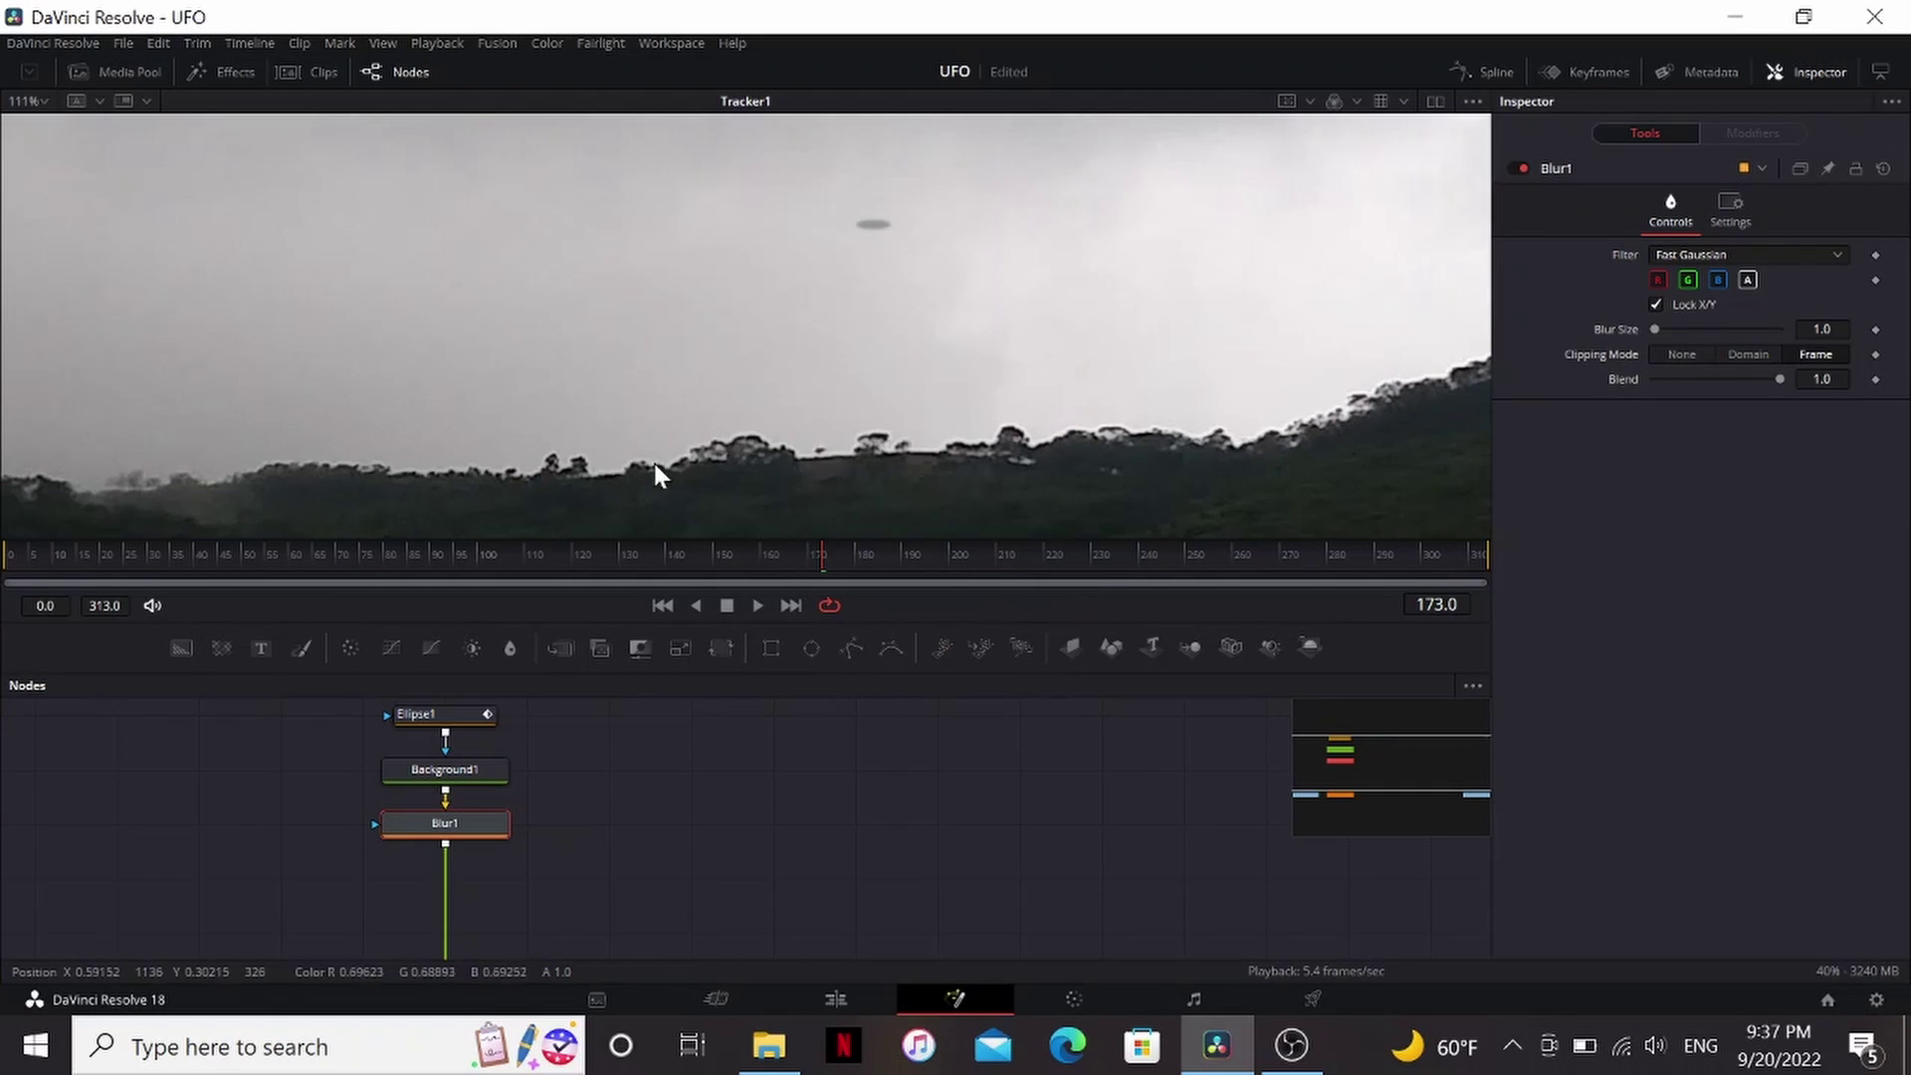
Step: Add Sharpen and Grain nodes after the Blur node
key("shift+space")
type("sharp")
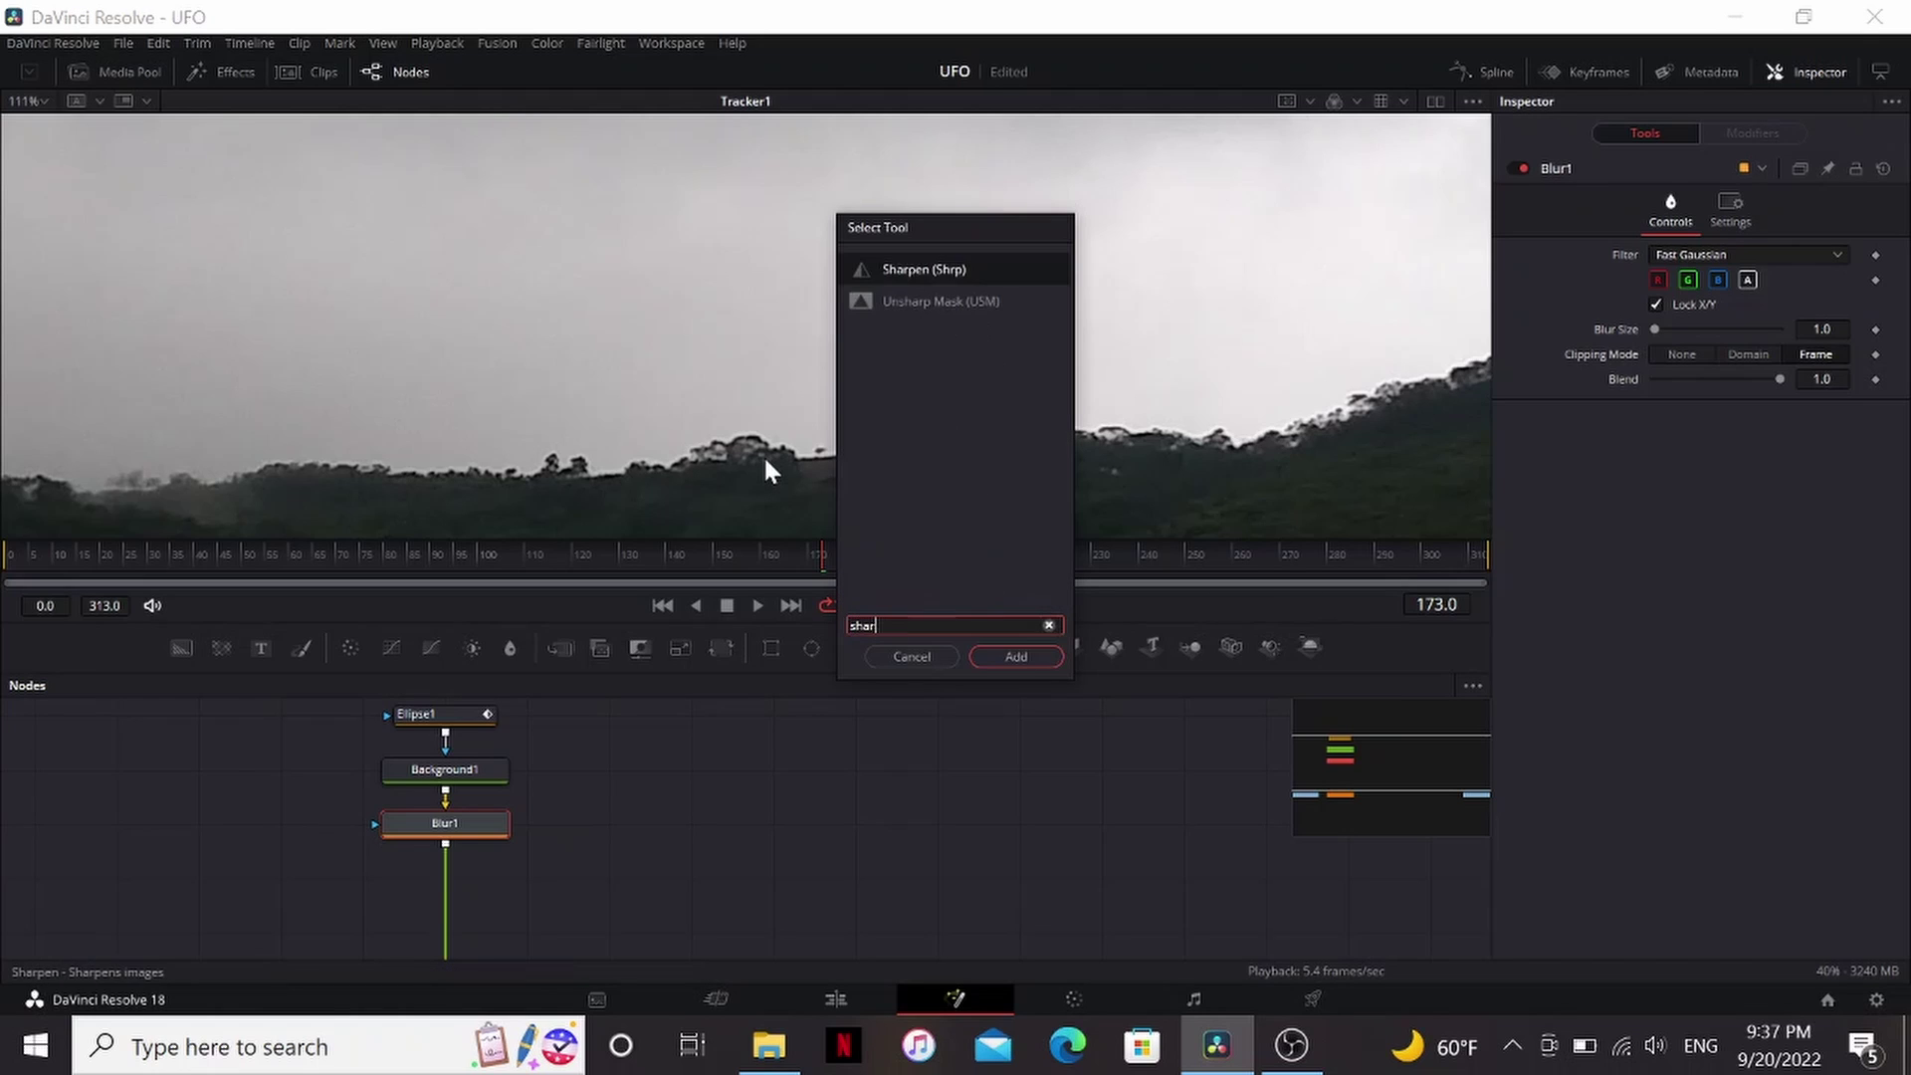
key("Return")
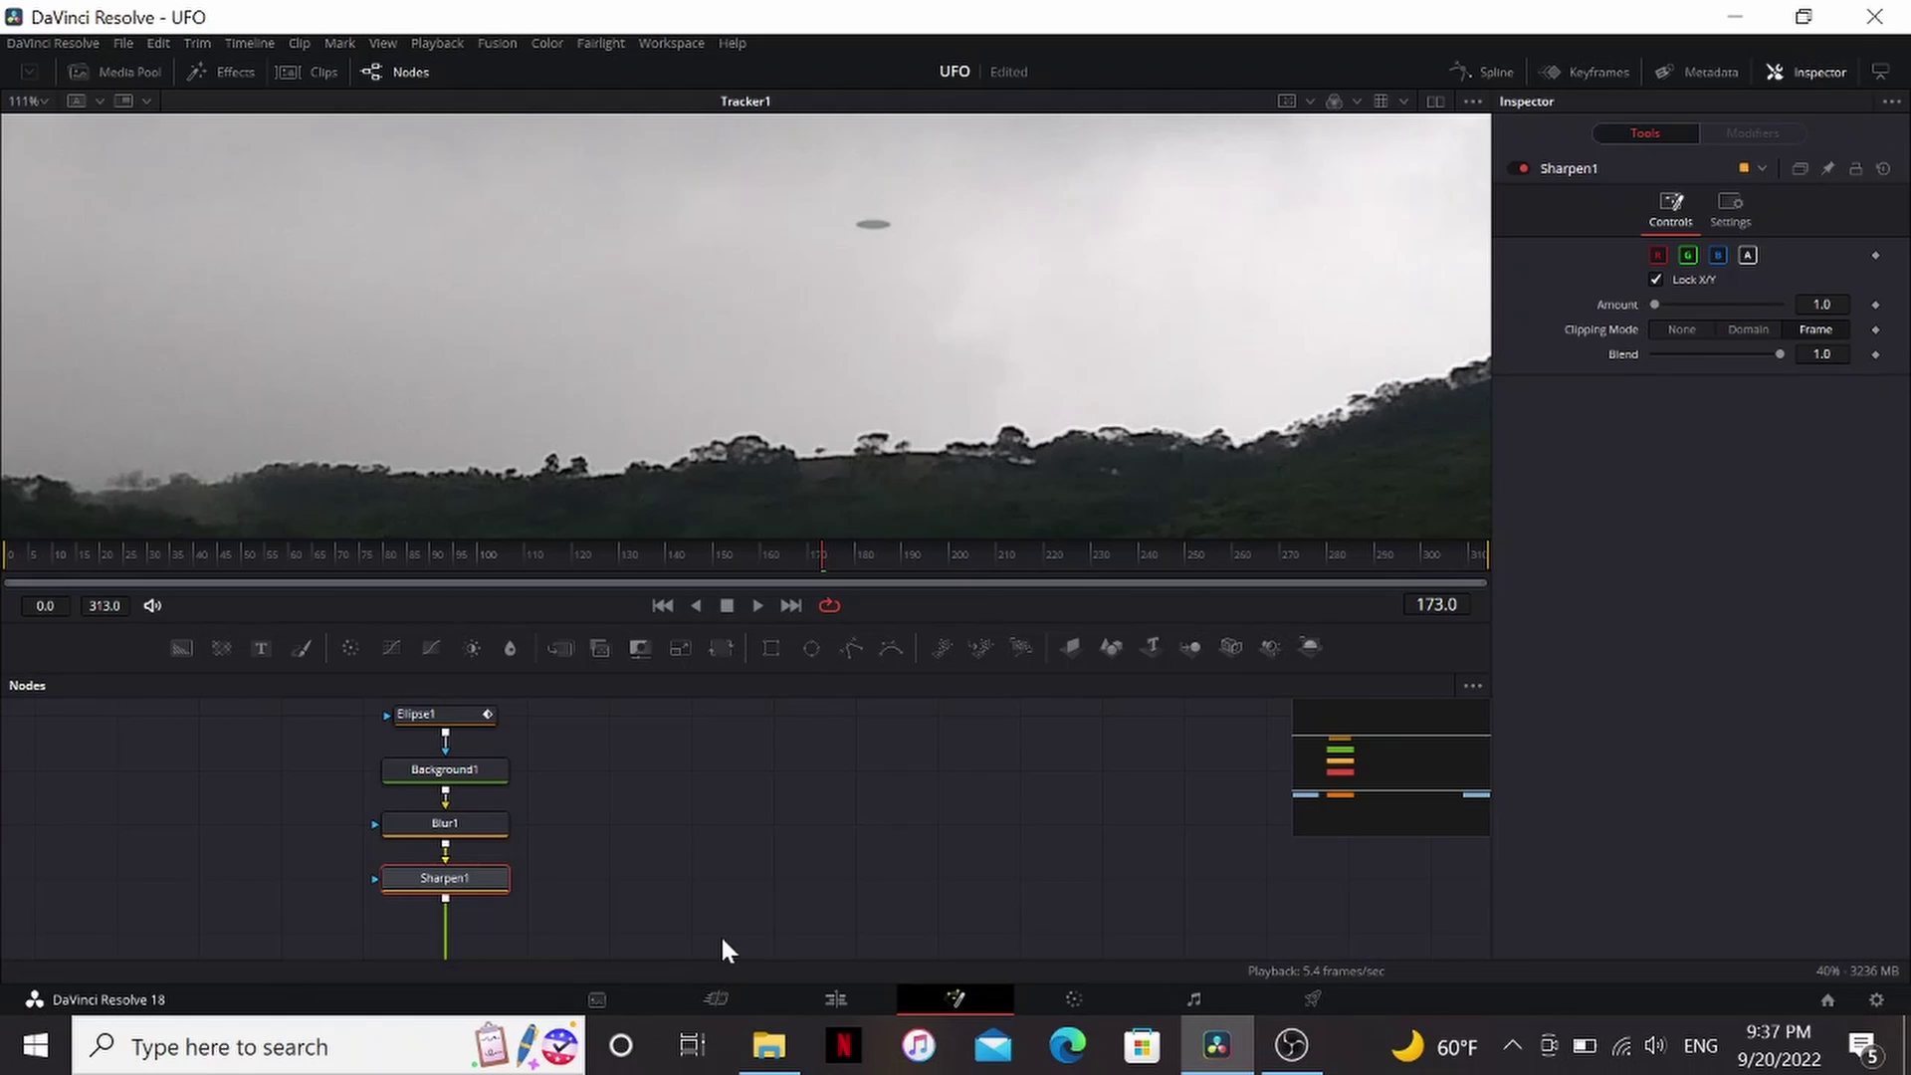
key("shift+space")
type("gra")
key("Down")
key("Return")
Step: Add a JPEG Damage node after Grain with Quality 44.65
key("shift+space")
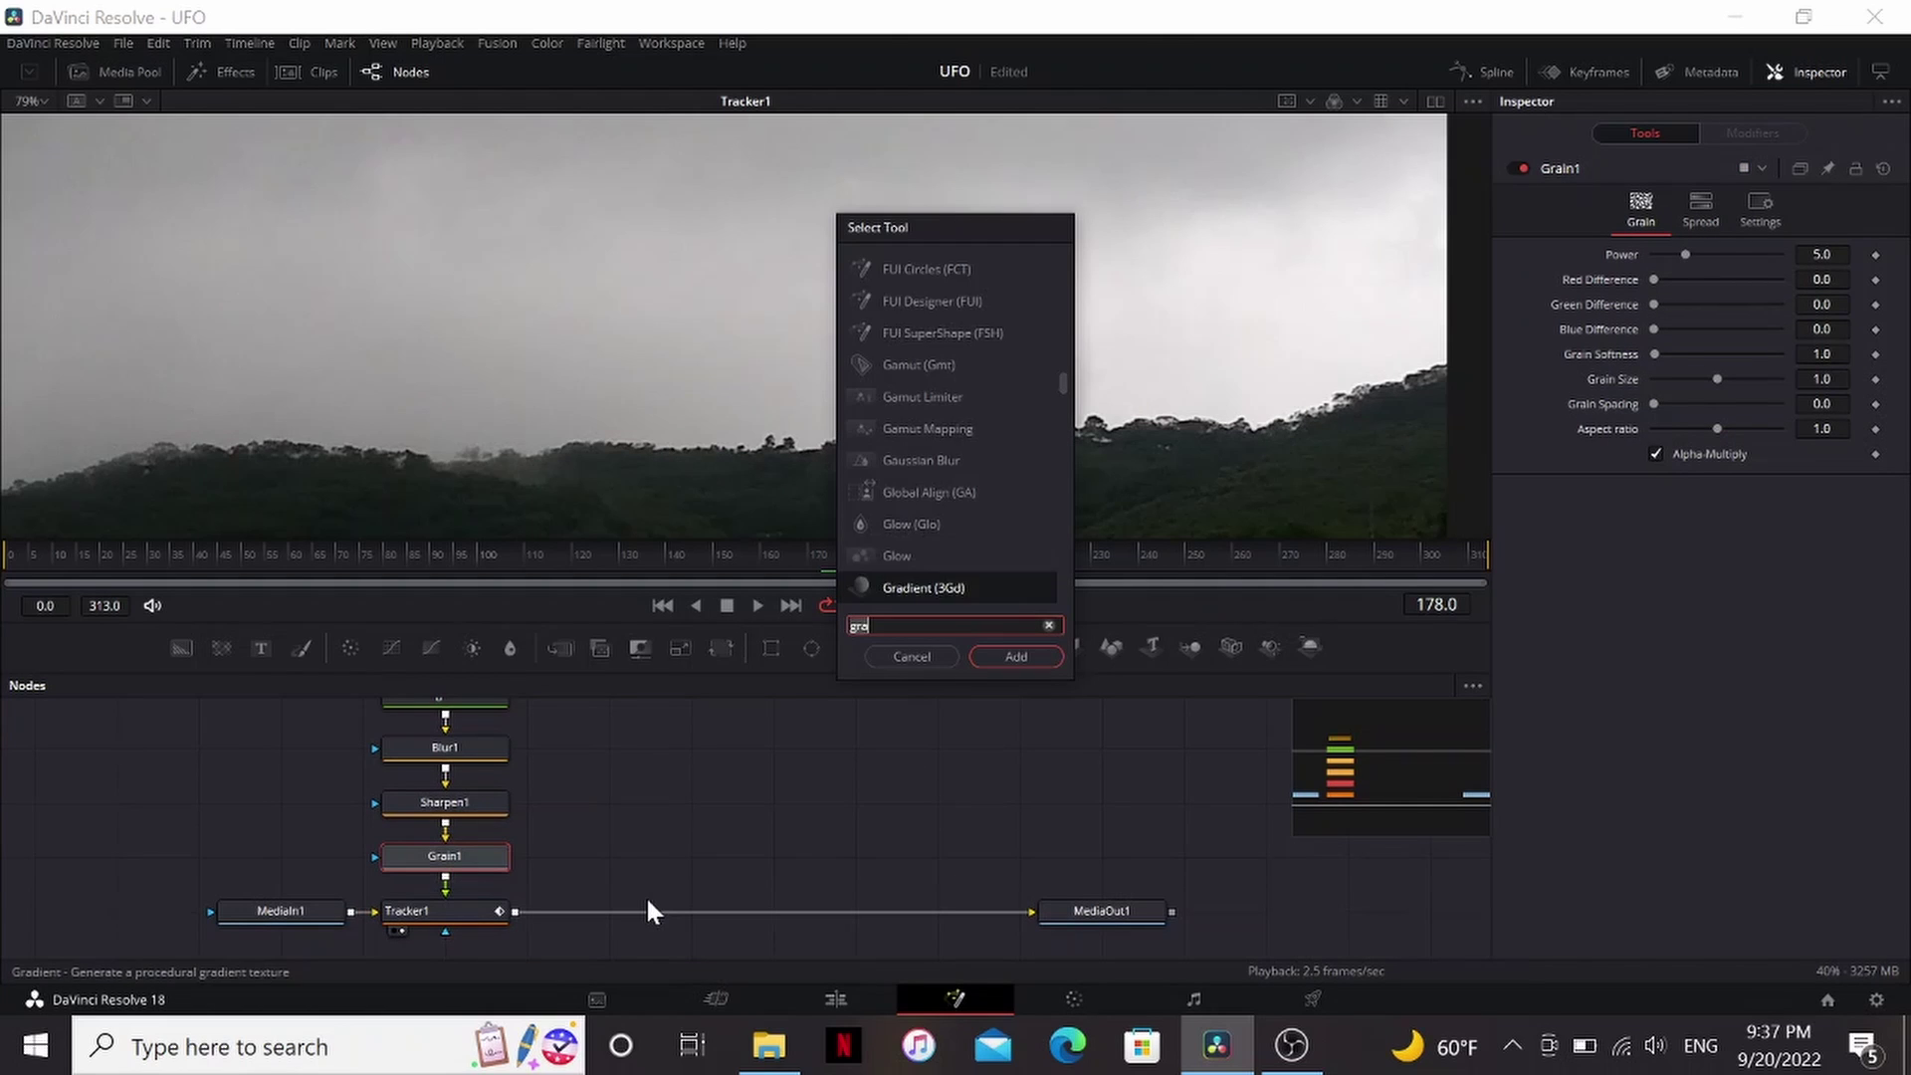
type("JPg")
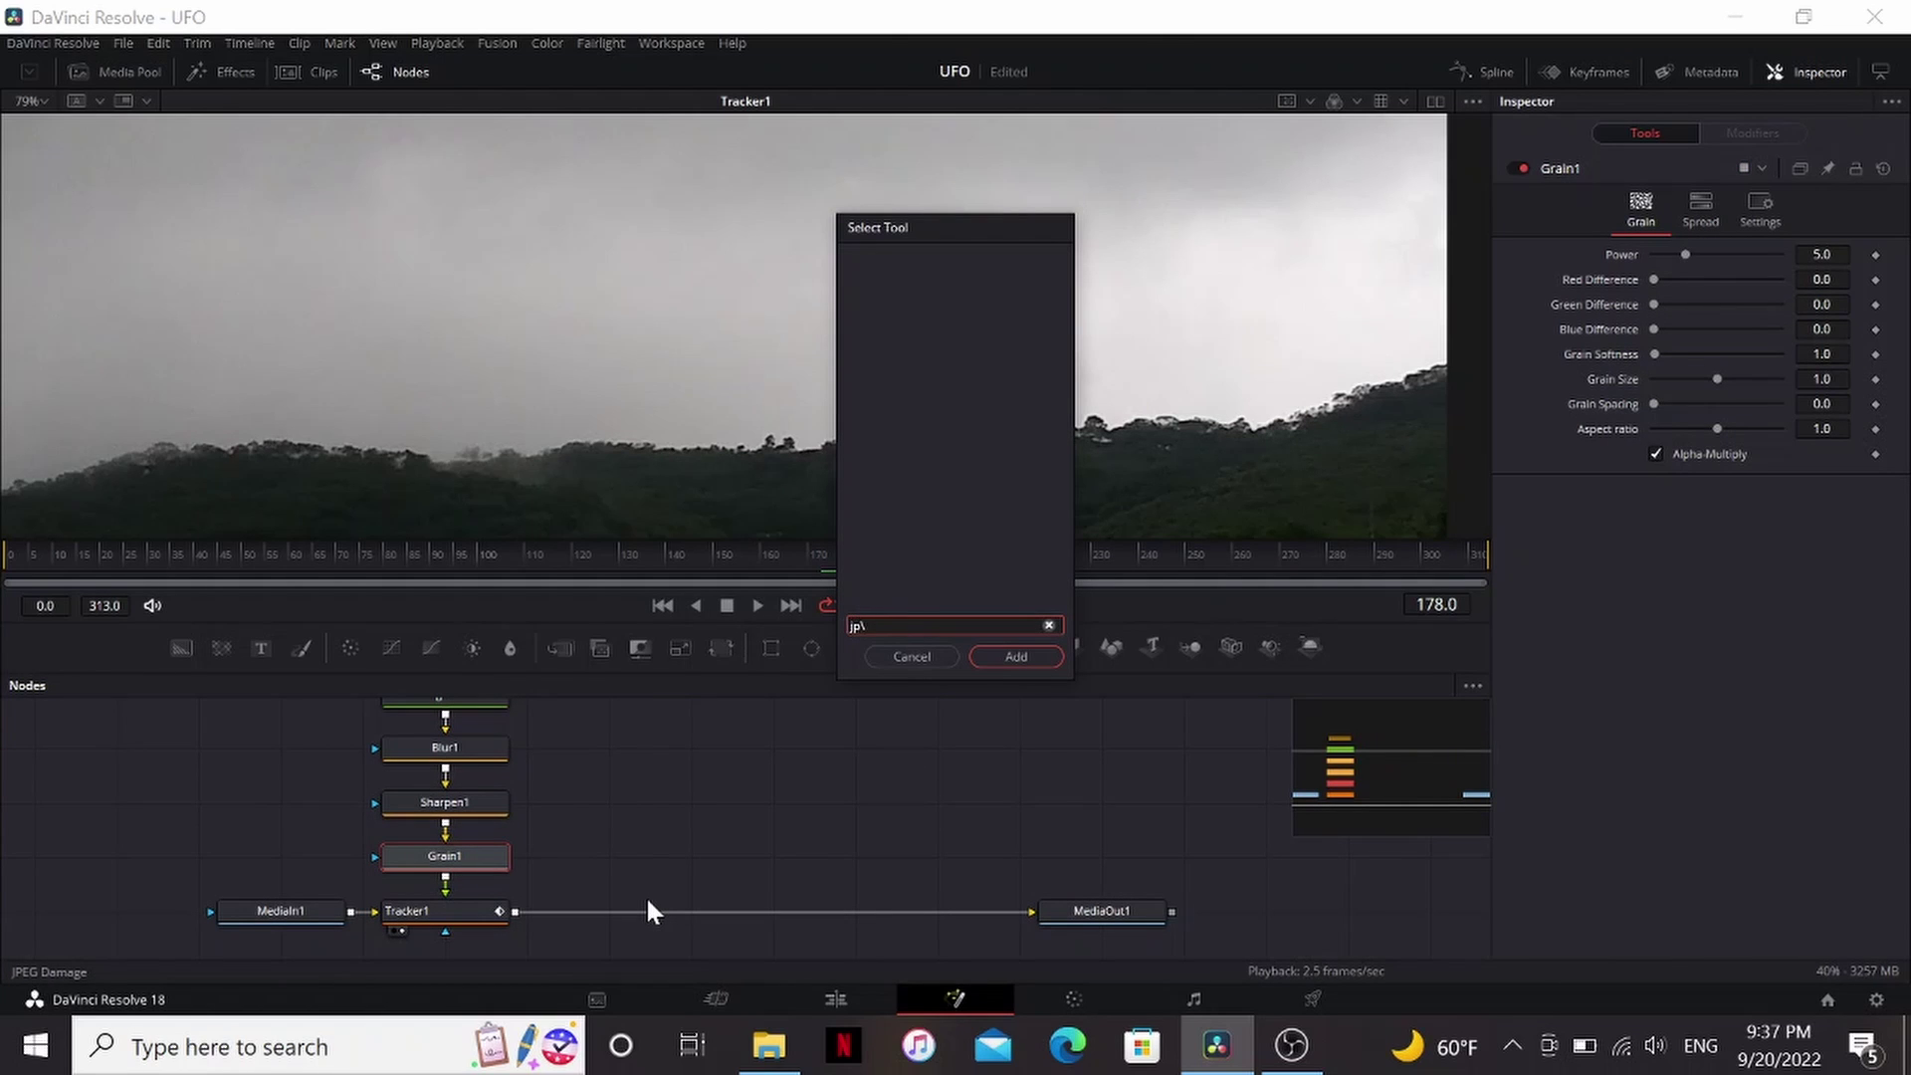
key("BackSpace")
key("Return")
left_click_drag(1694, 255, 1712, 255)
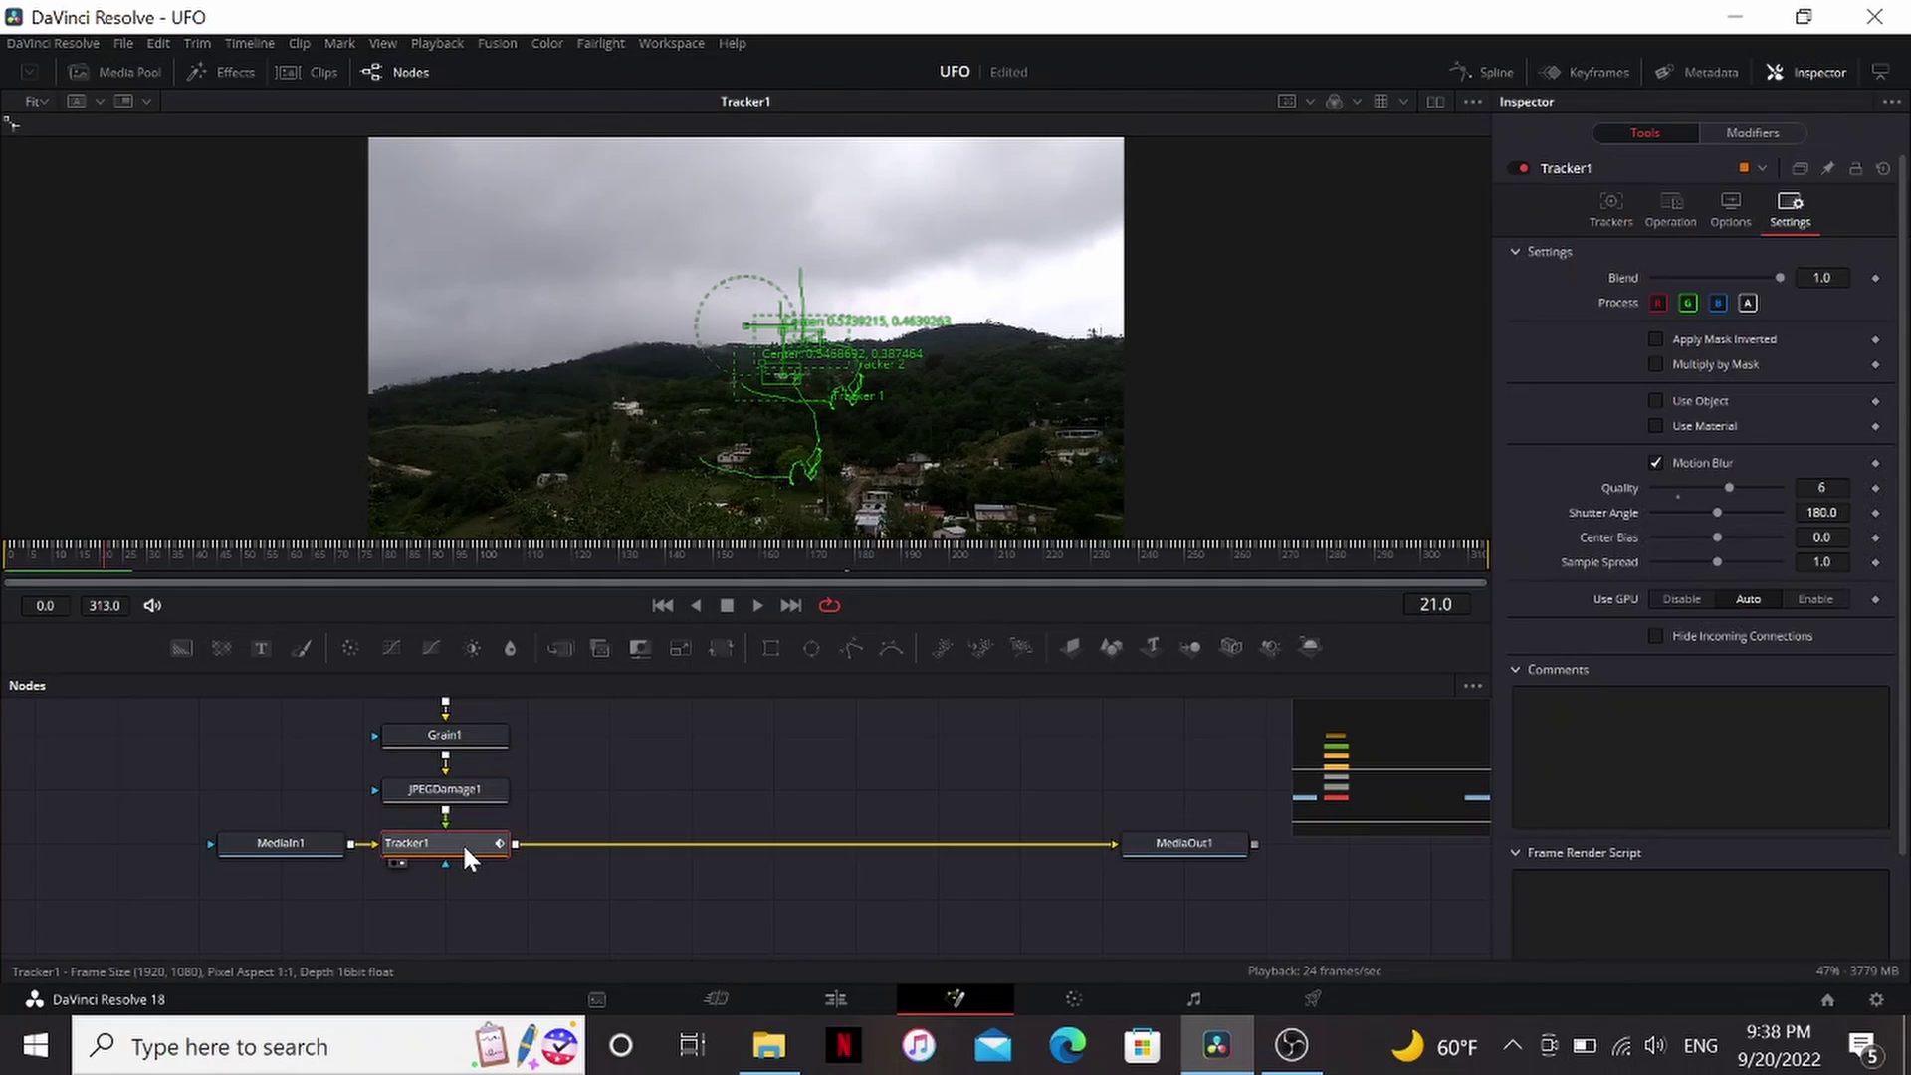
Step: Add a Resize node after Tracker1 with width 1920/4, giving 480 × 270
key("shift+space")
type("jp")
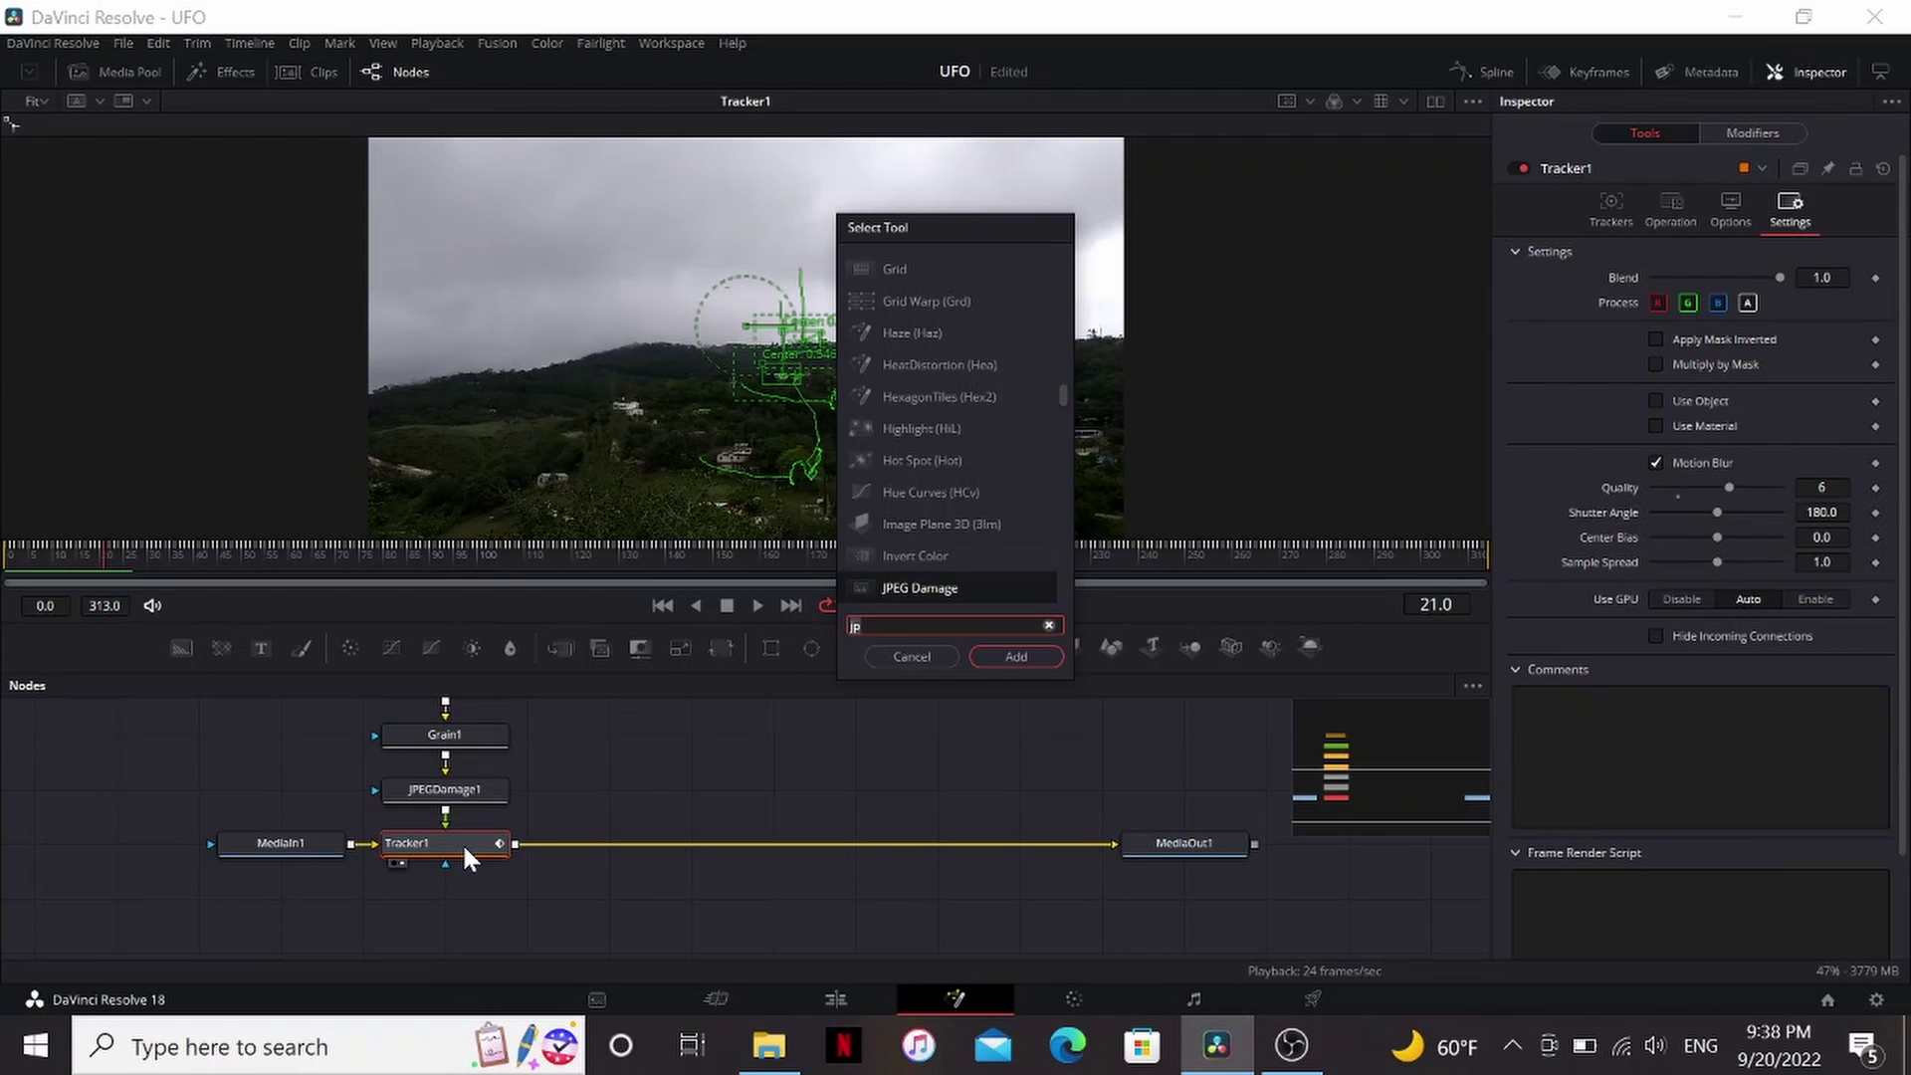
key("BackSpace")
key("BackSpace")
type("resize")
key("Return")
left_click(1837, 255)
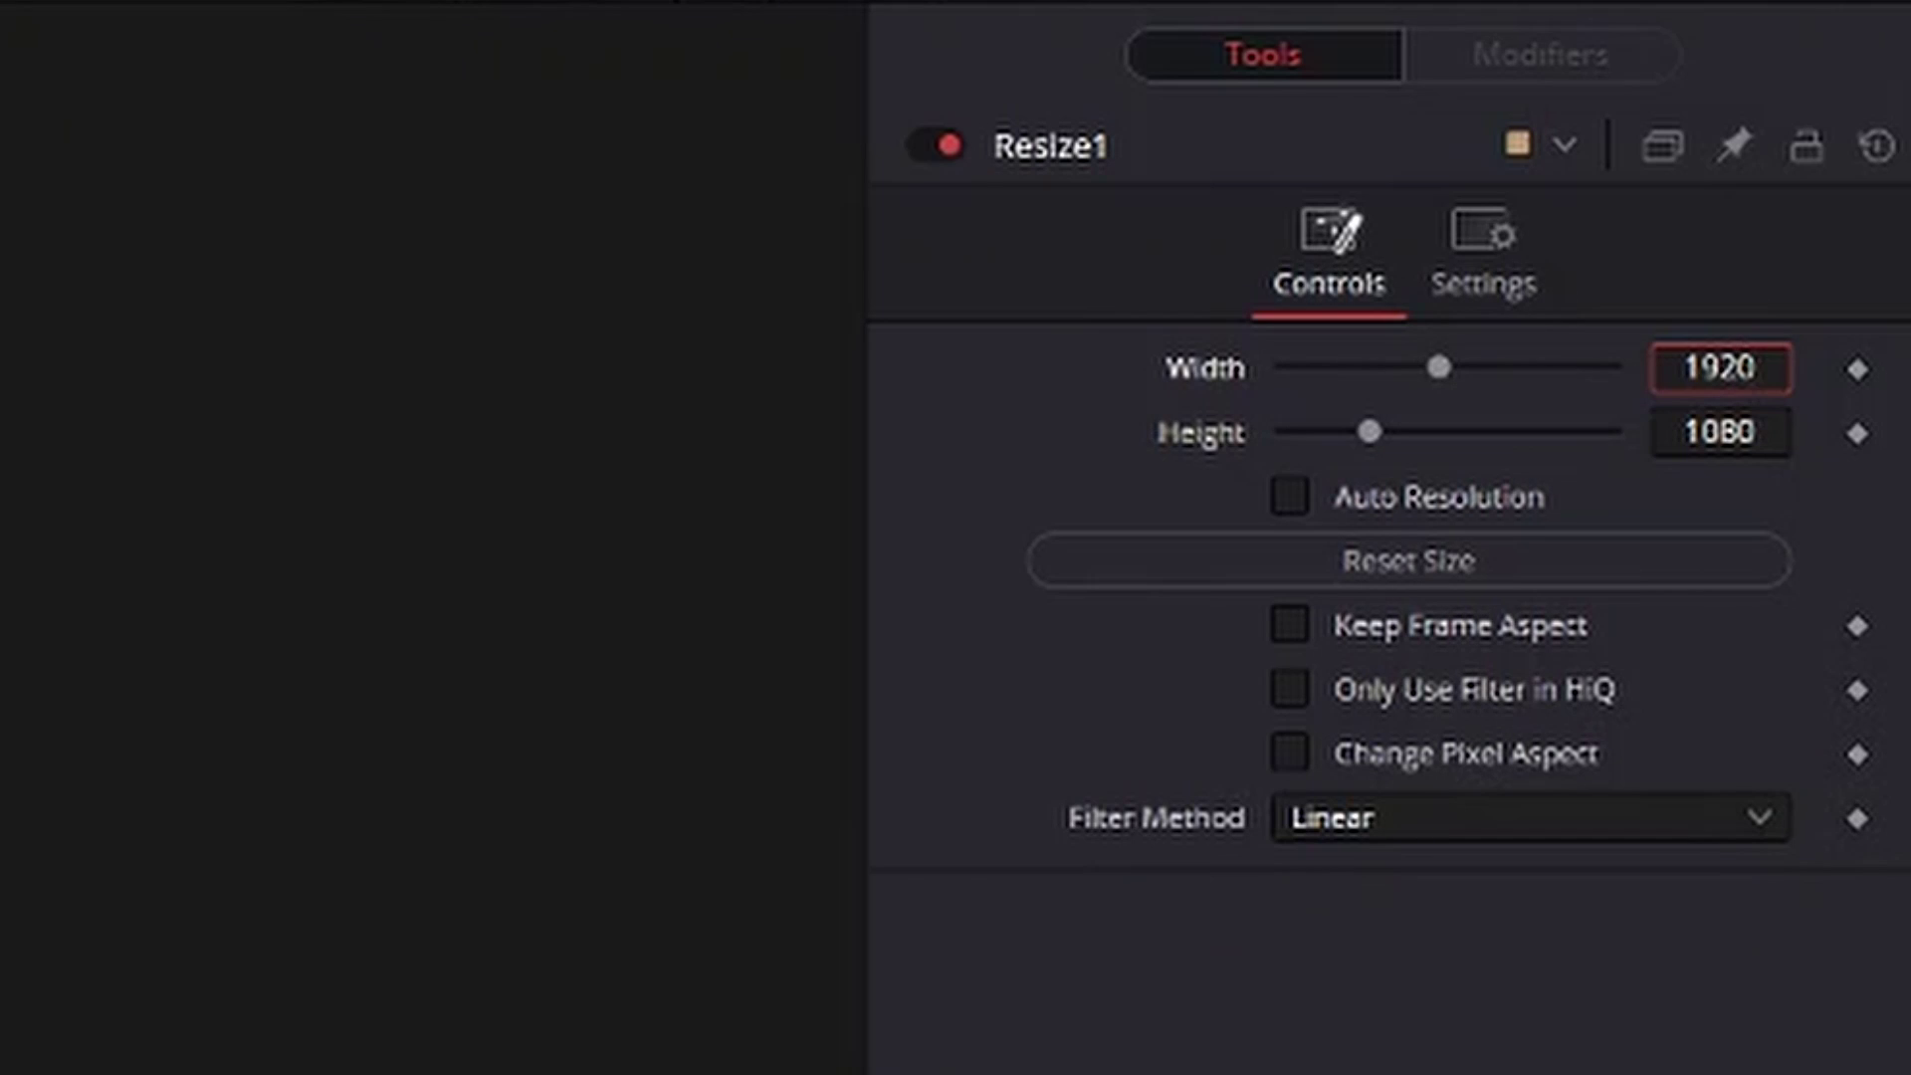
type("/")
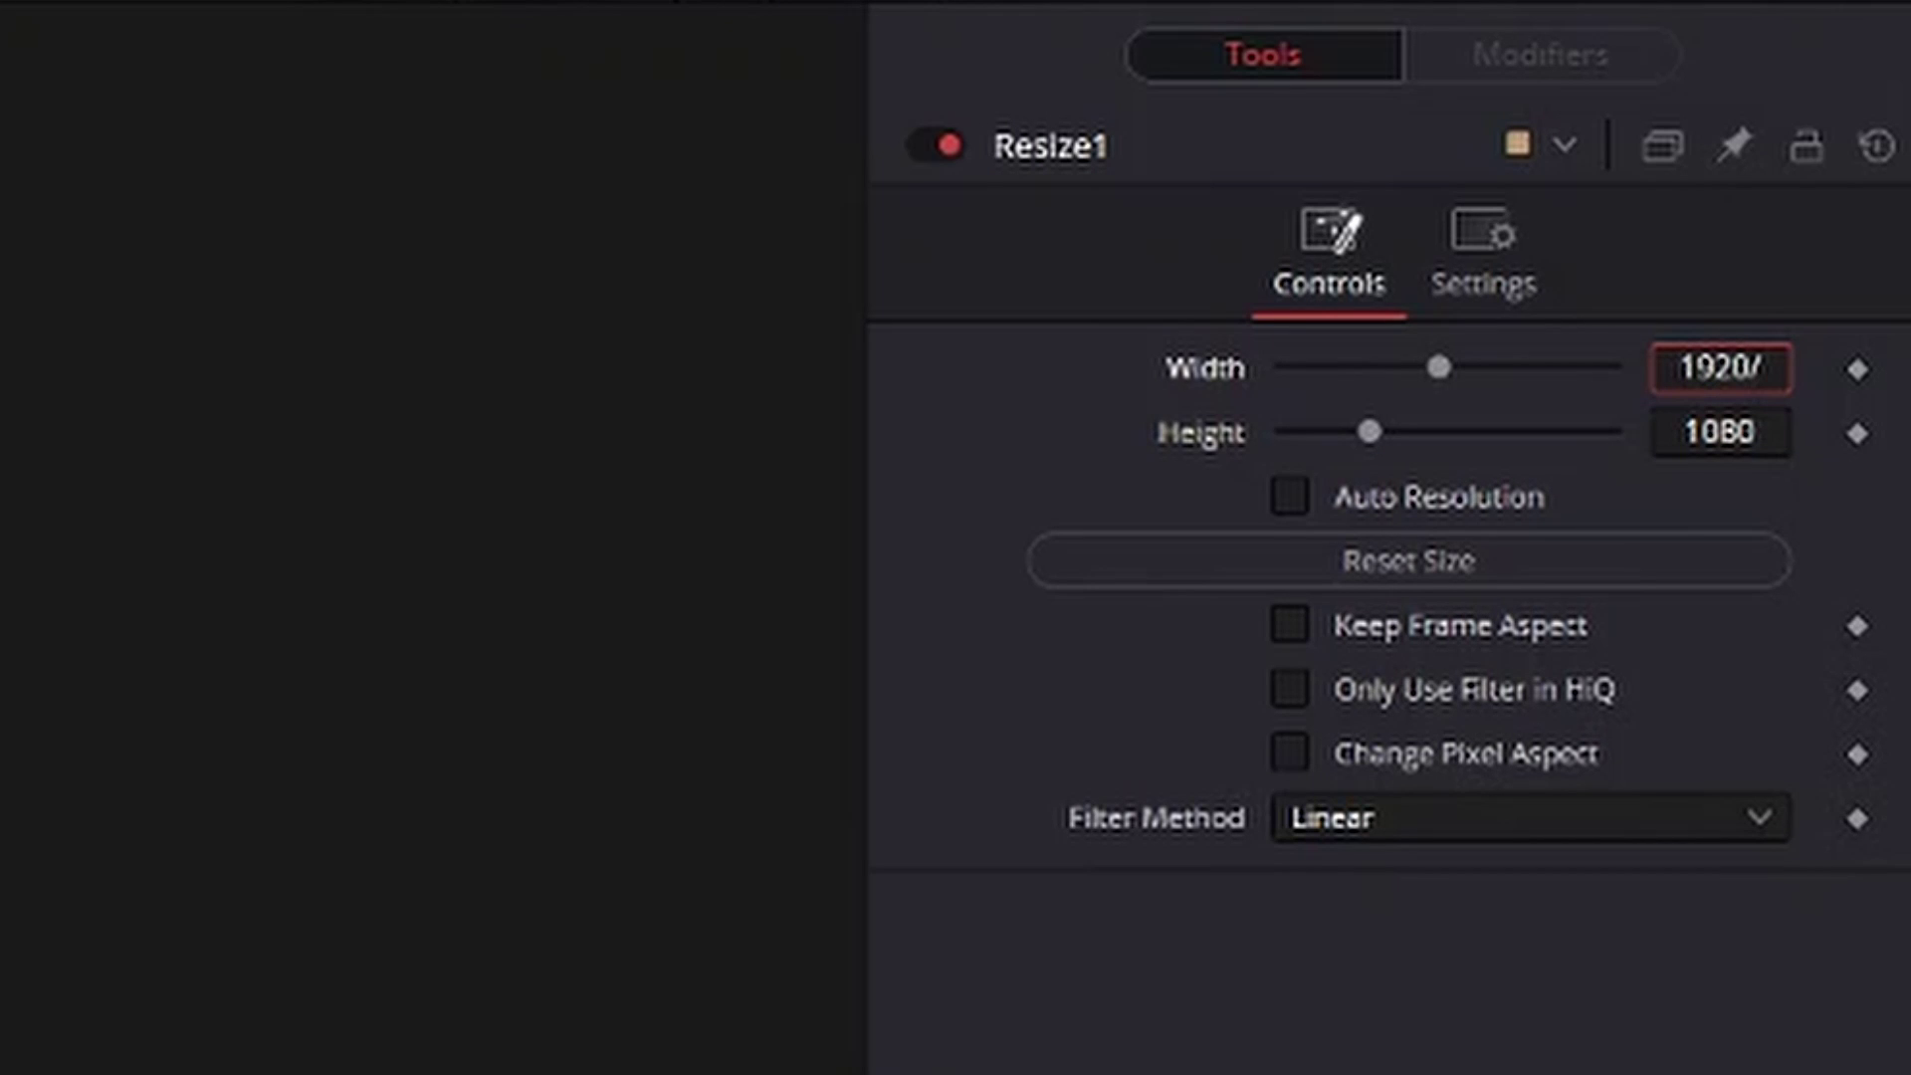
type("4")
key("Tab")
type("/4")
key("Return")
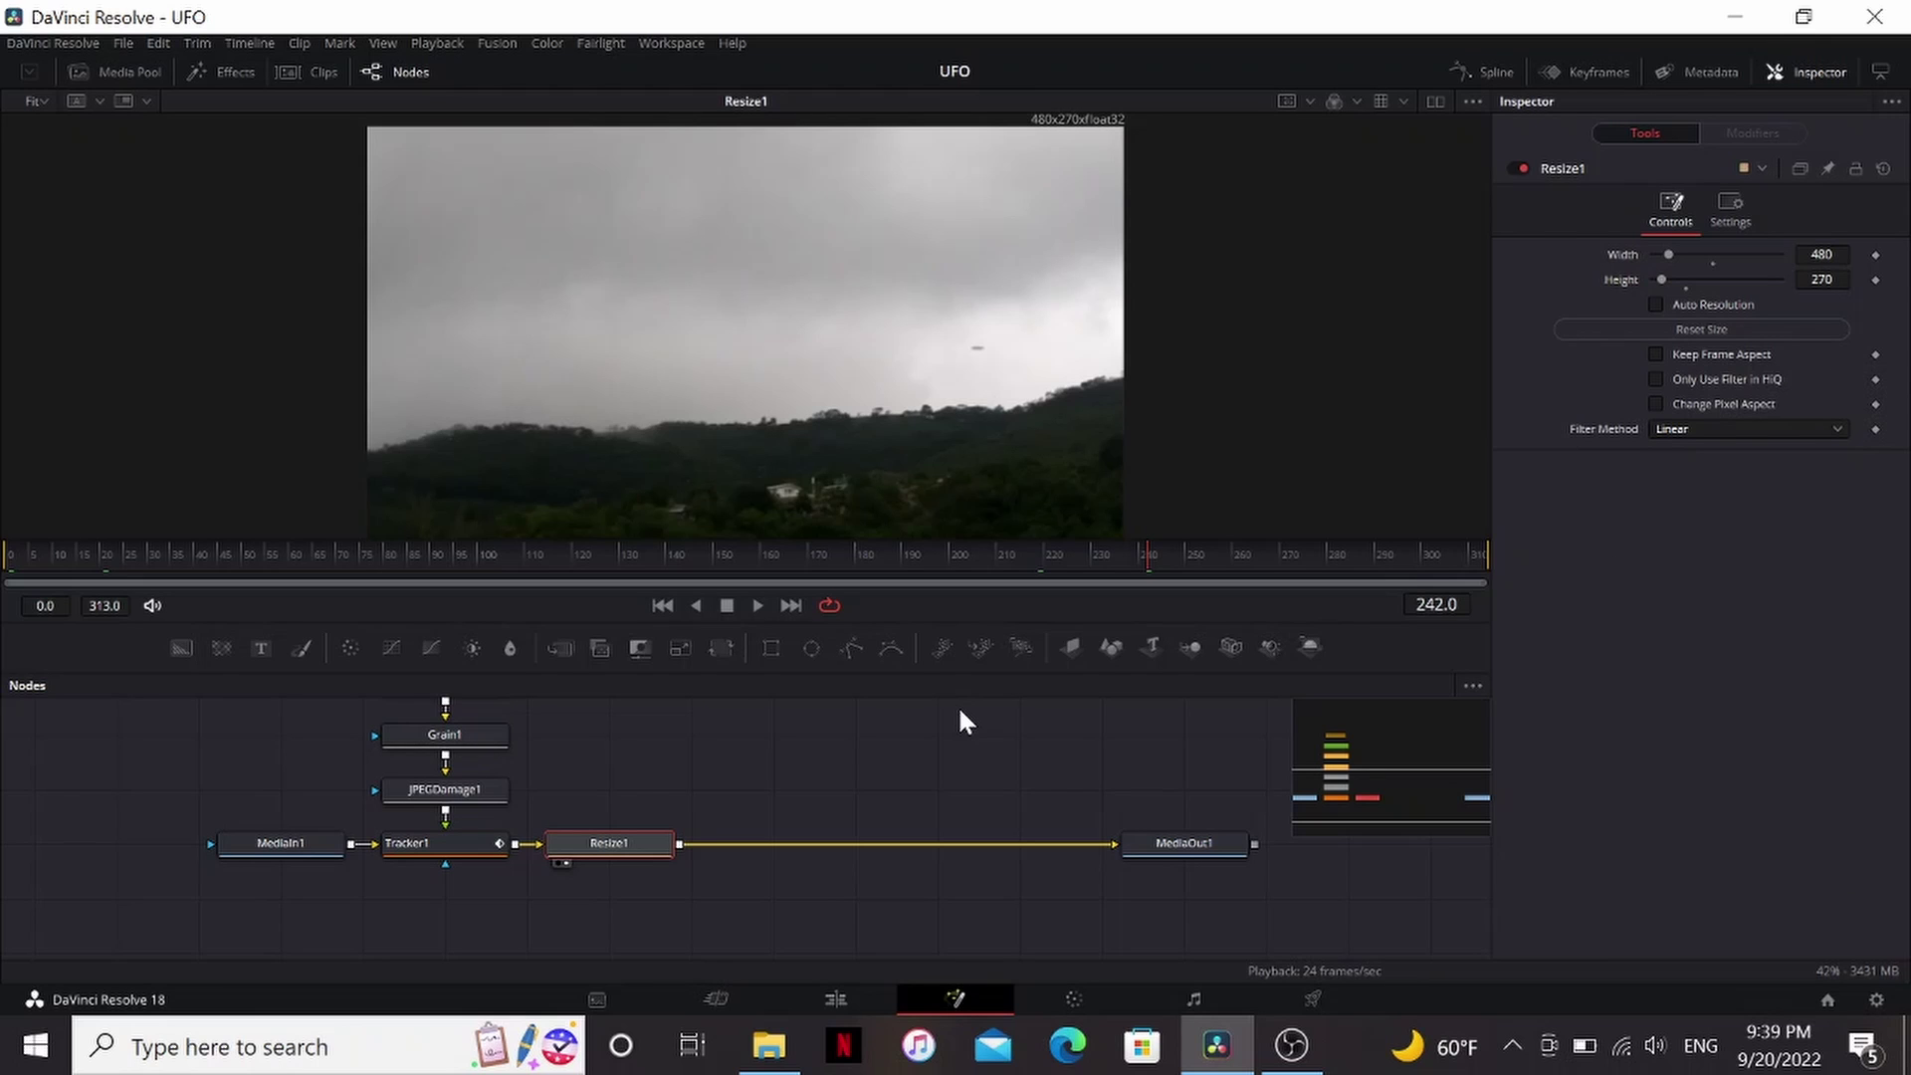
scroll(1083, 293, "down", 2)
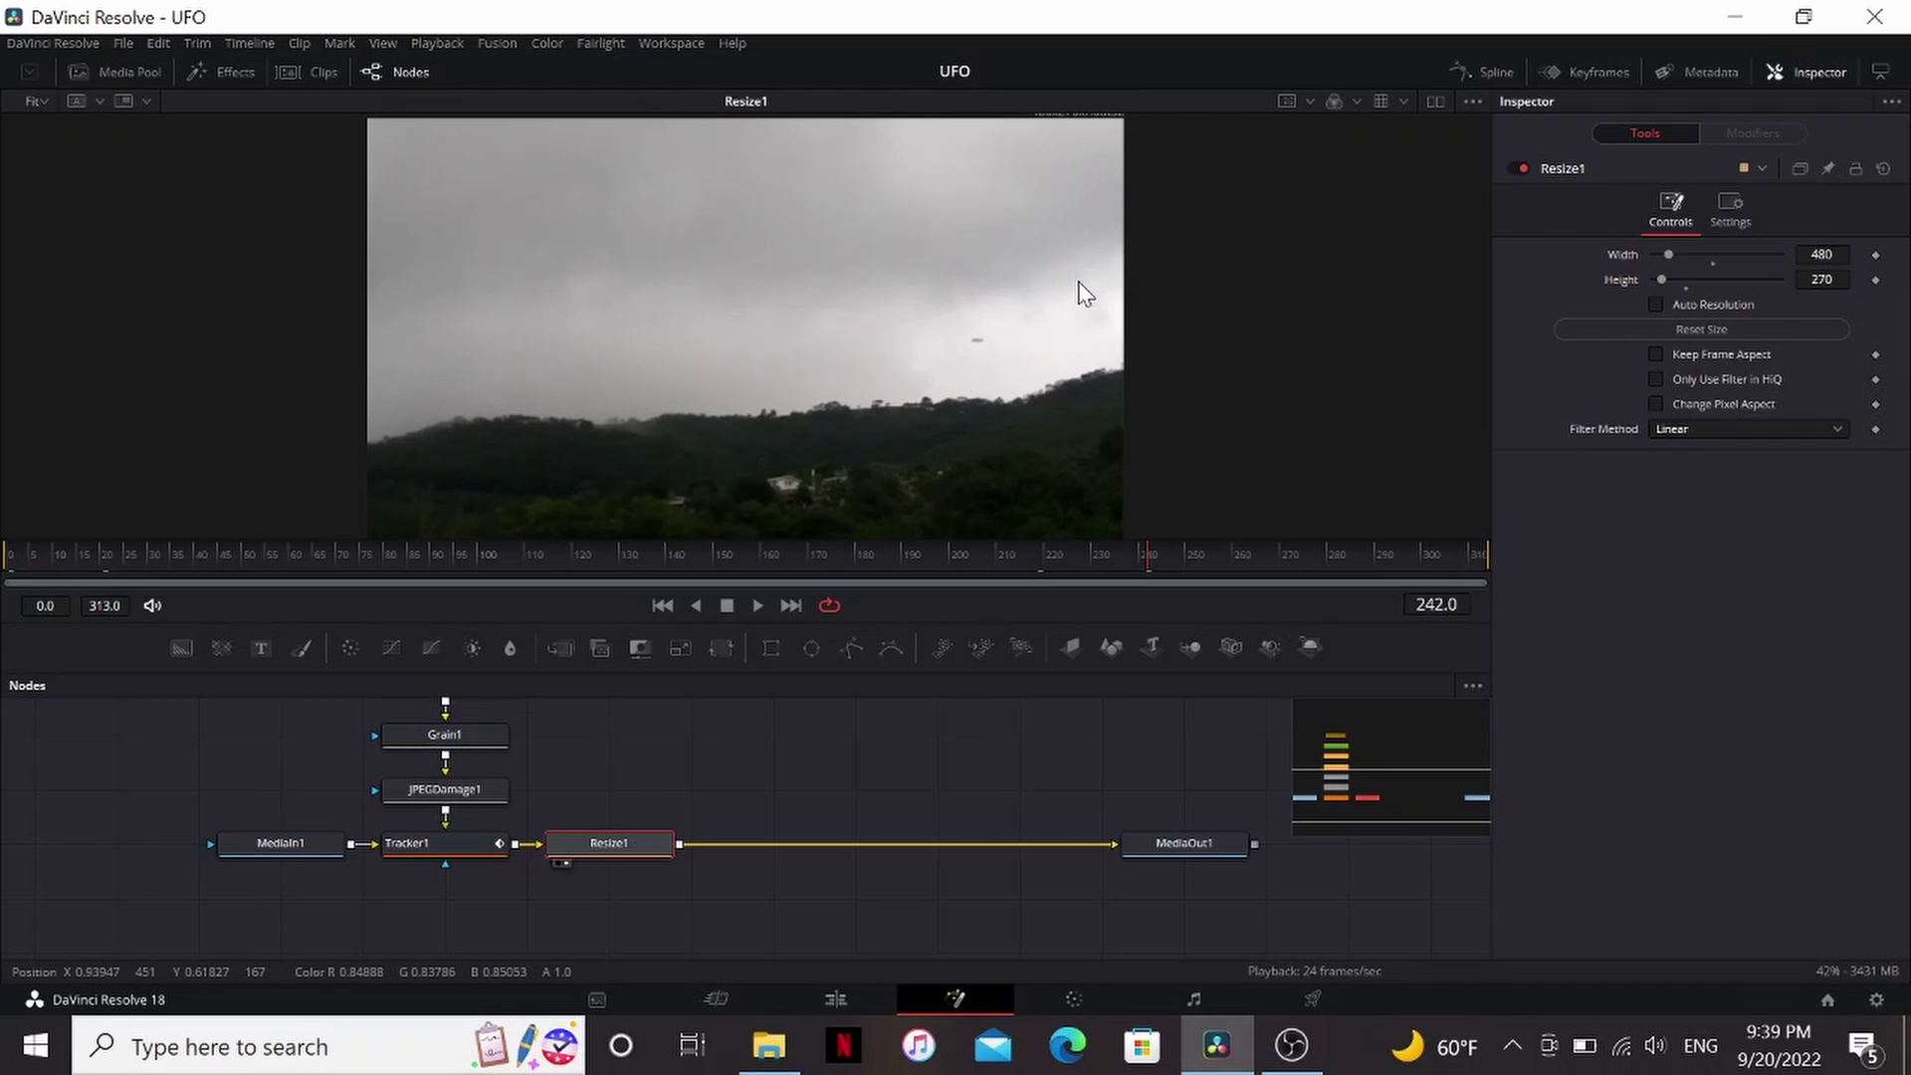